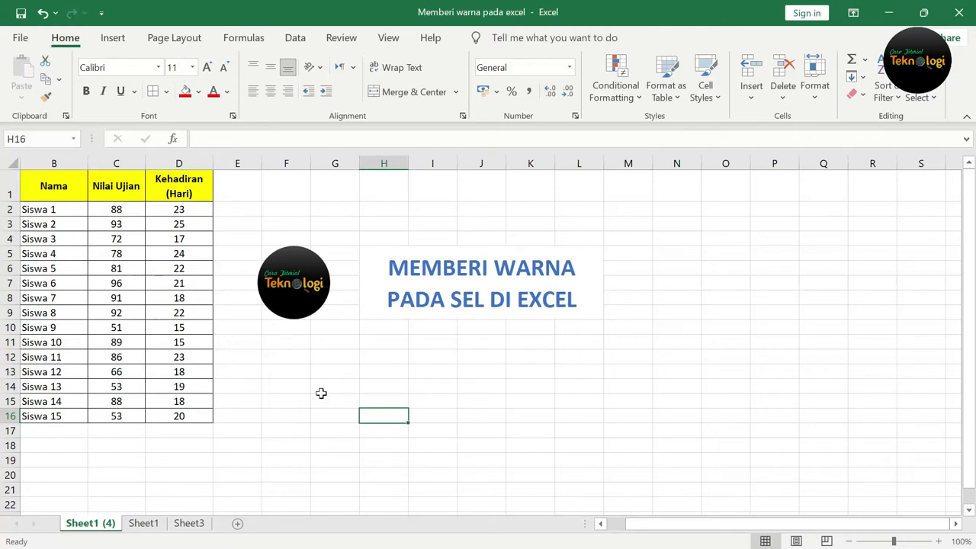
# Fill the exam score cells C2:C9, C11:C12 and C15 with standard green.
pyautogui.moveTo(124, 209); pyautogui.dragTo(131, 360)
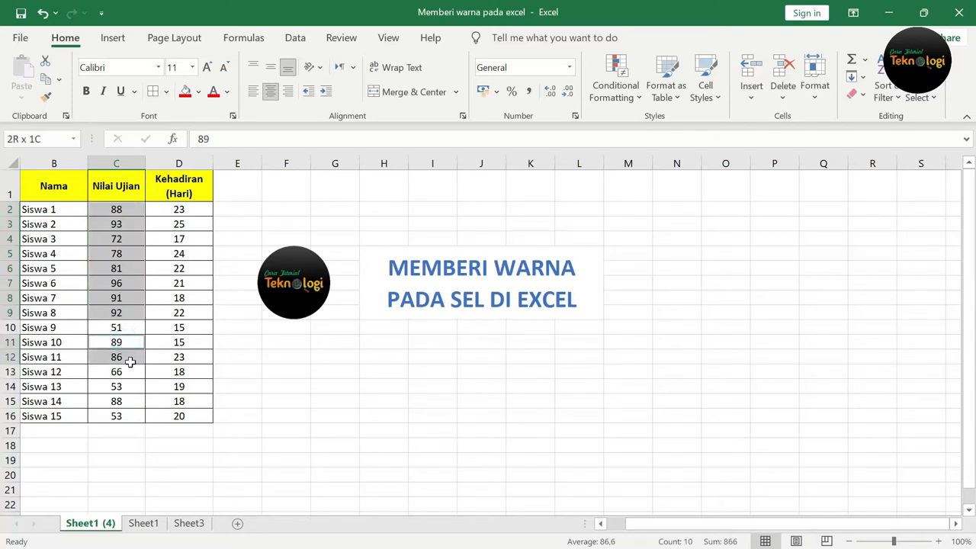
pyautogui.keyDown('ctrl'); pyautogui.click(132, 403); pyautogui.keyUp('ctrl')
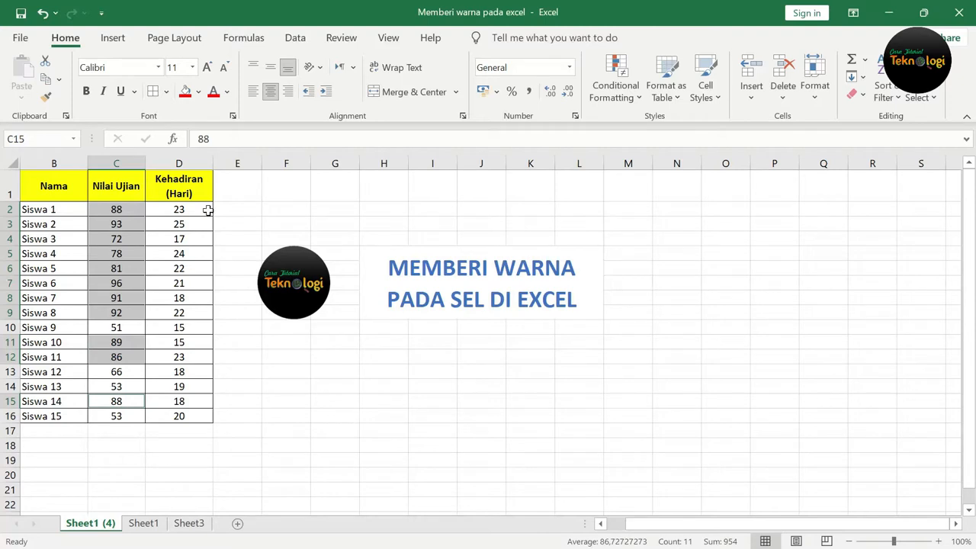
pyautogui.click(199, 92)
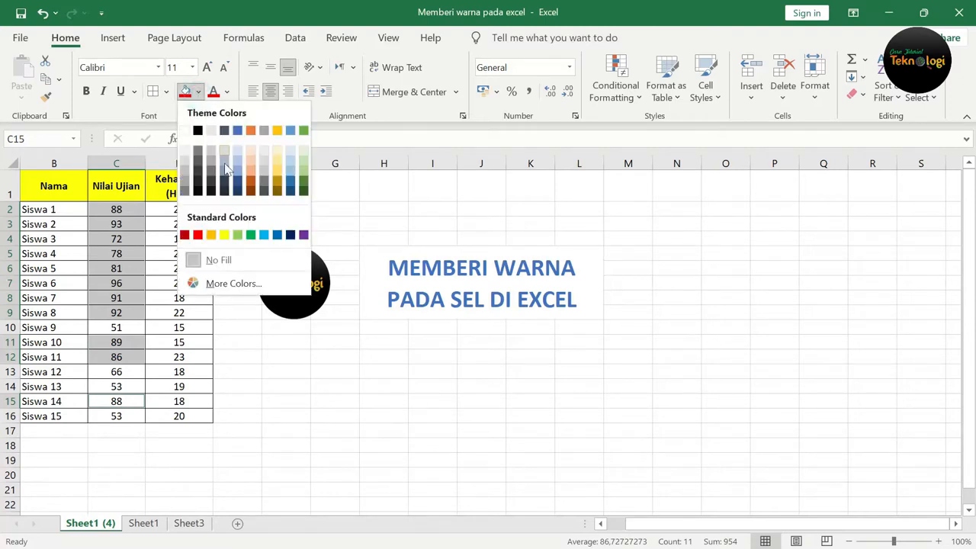
pyautogui.click(251, 235)
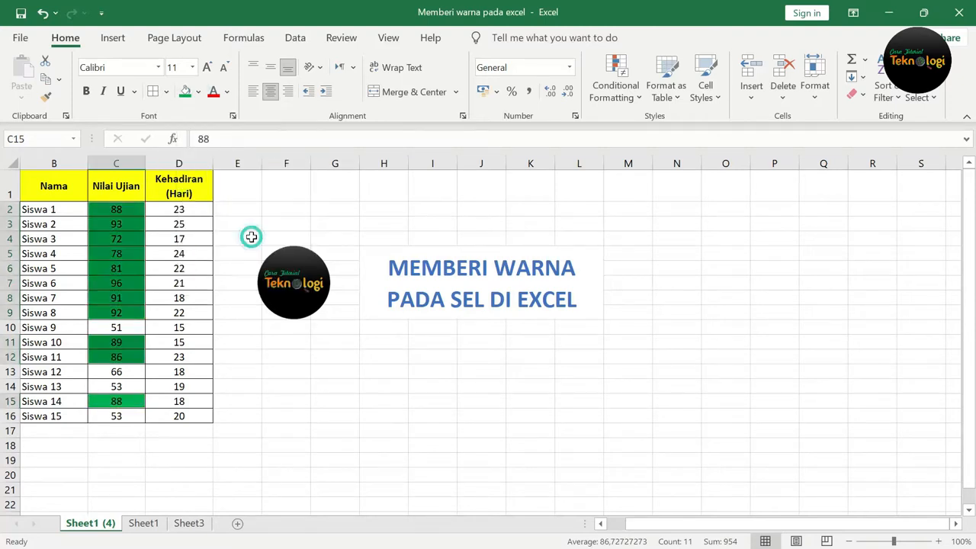
pyautogui.click(298, 391)
# Fill the remaining exam score cells C10, C13:C14 and C16 with standard red.
pyautogui.click(127, 328)
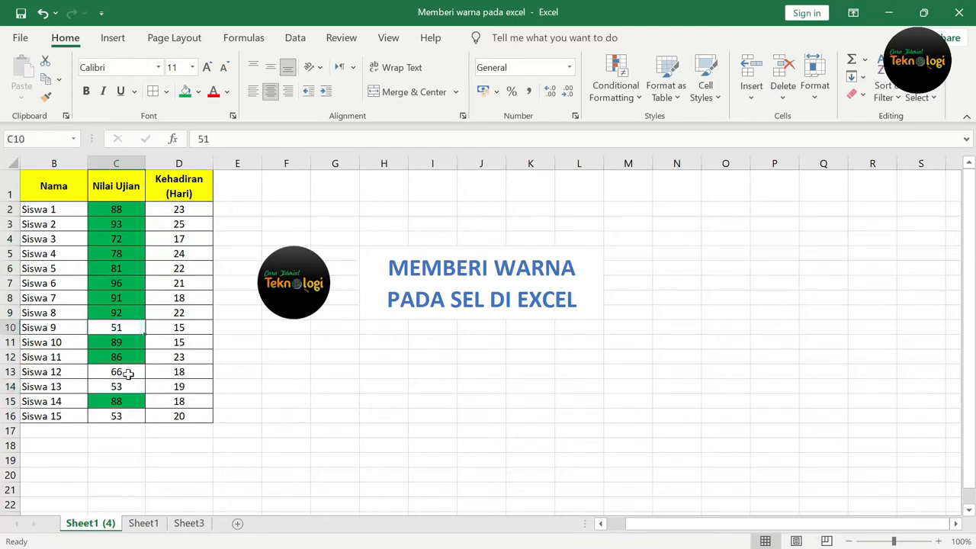
pyautogui.keyDown('ctrl'); pyautogui.moveTo(129, 371); pyautogui.dragTo(127, 388); pyautogui.keyUp('ctrl')
pyautogui.keyDown('ctrl'); pyautogui.click(125, 415); pyautogui.keyUp('ctrl')
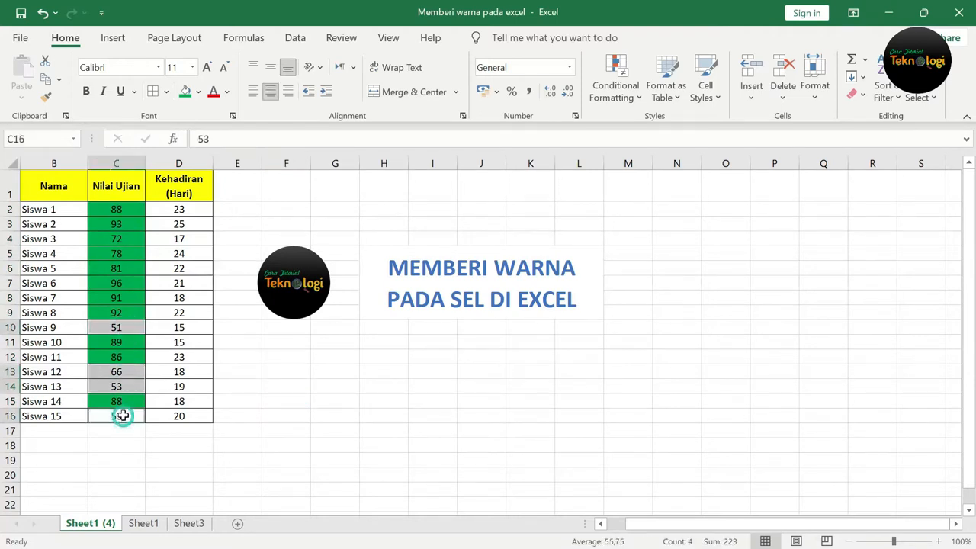
pyautogui.click(198, 92)
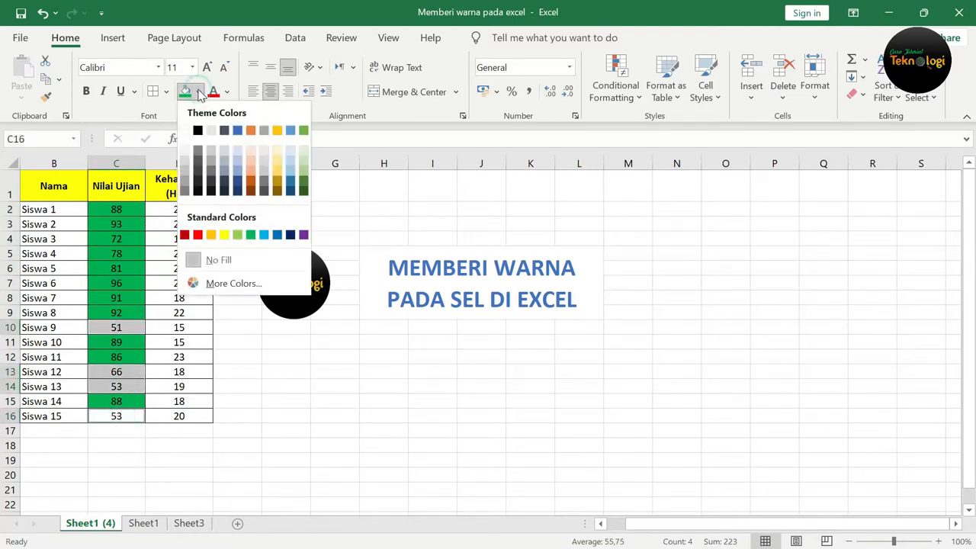
pyautogui.click(197, 236)
pyautogui.click(303, 404)
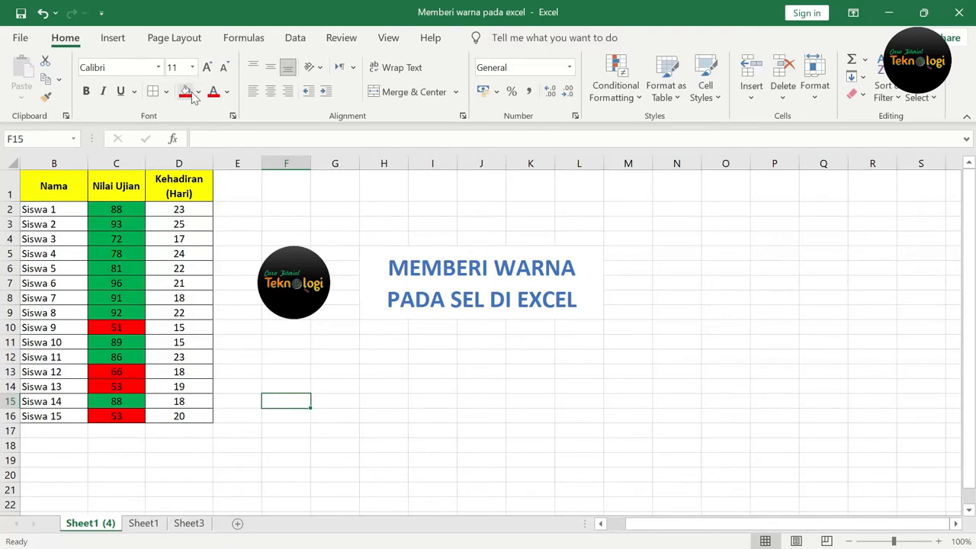
# Undo the red and green fills on the exam score cells.
pyautogui.moveTo(129, 210); pyautogui.dragTo(130, 409)
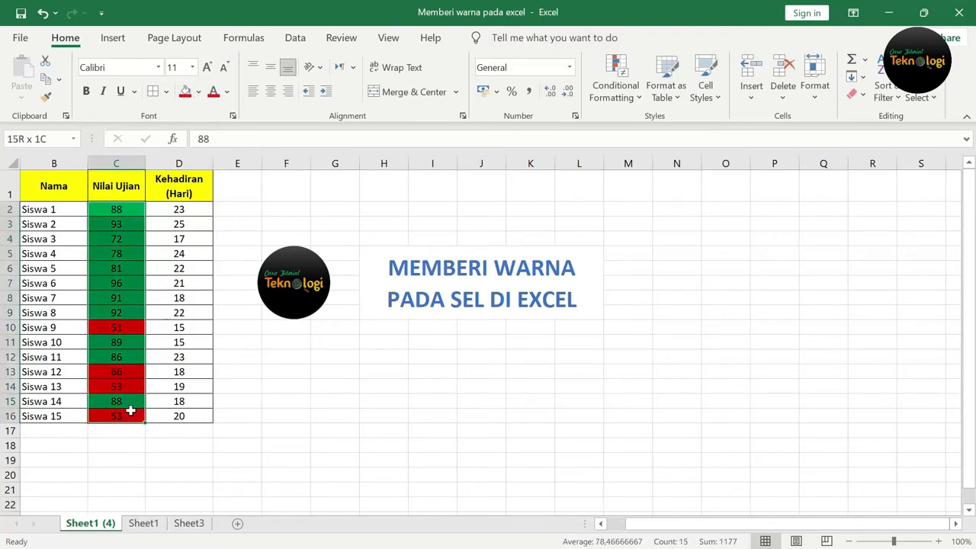
pyautogui.hotkey('ctrl', 'z')
pyautogui.hotkey('ctrl', 'z')
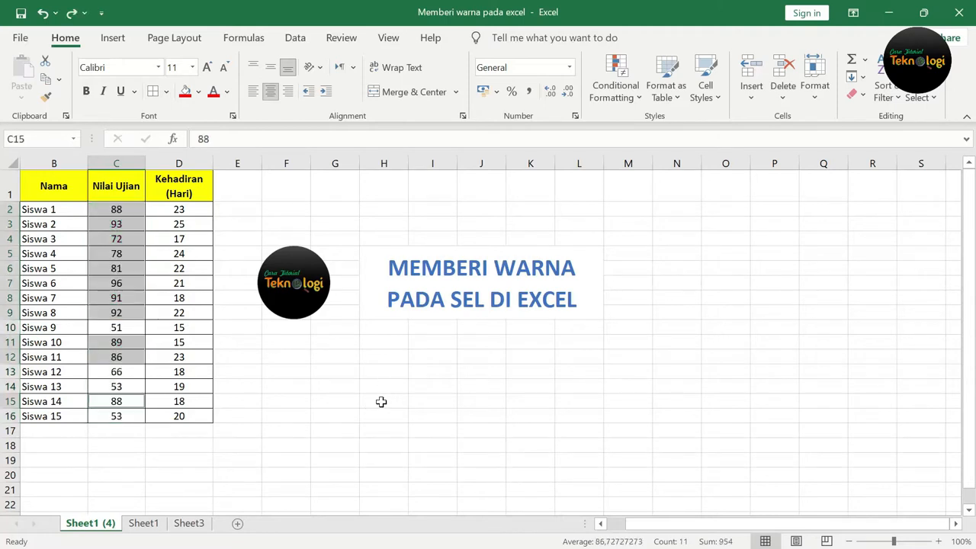
pyautogui.click(384, 400)
# Examine the conditional formatting options: highlight cells rules, top/bottom rules, data bars, color scales and icon sets.
pyautogui.moveTo(116, 209); pyautogui.dragTo(127, 417)
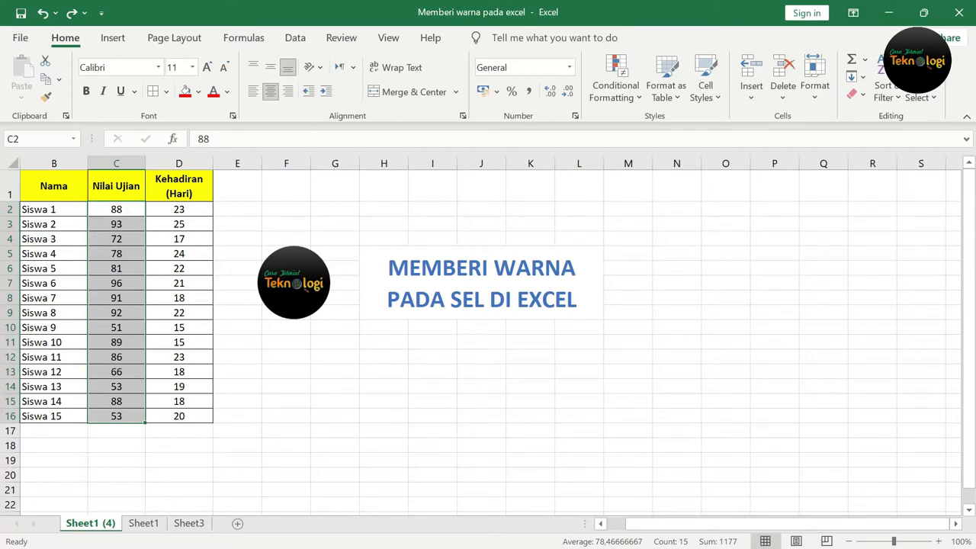
pyautogui.click(355, 384)
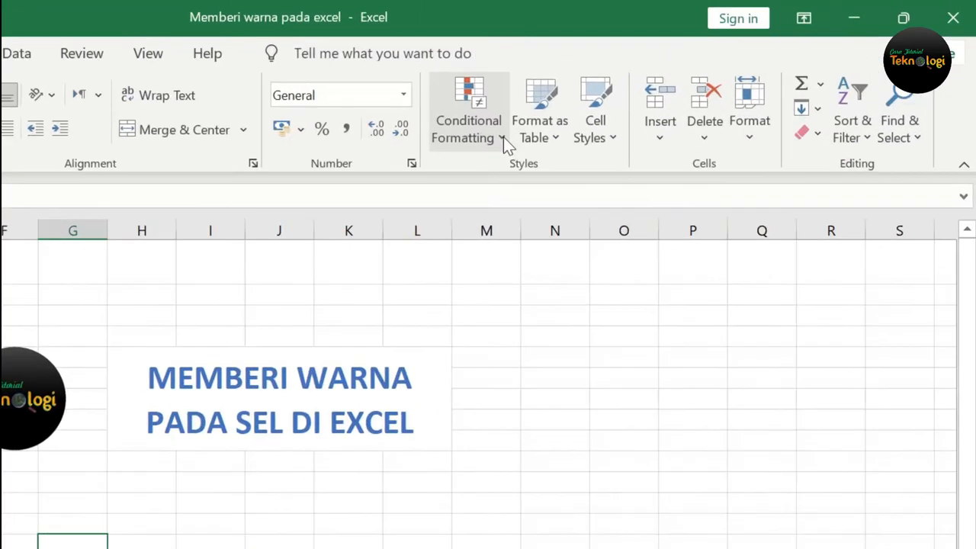
pyautogui.click(503, 136)
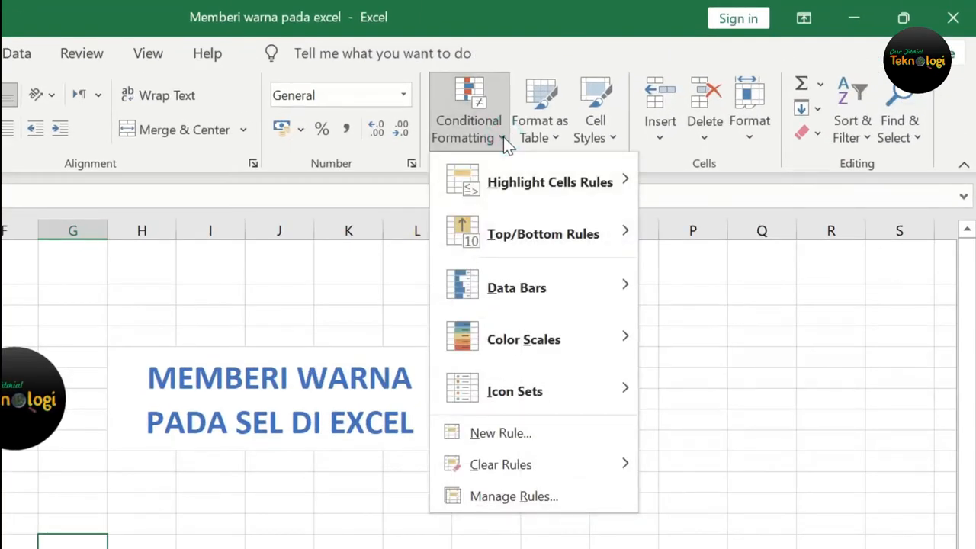
pyautogui.moveTo(541, 188)
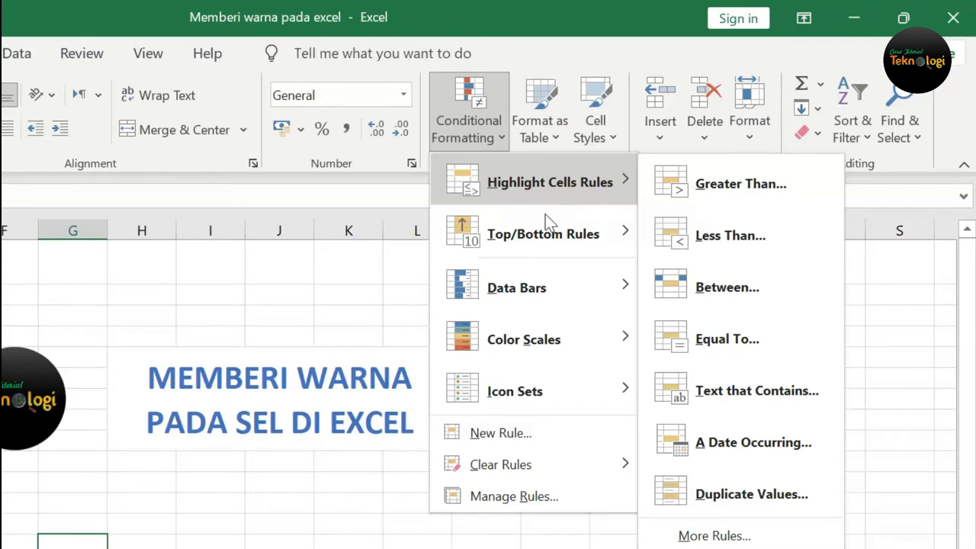
pyautogui.moveTo(579, 186)
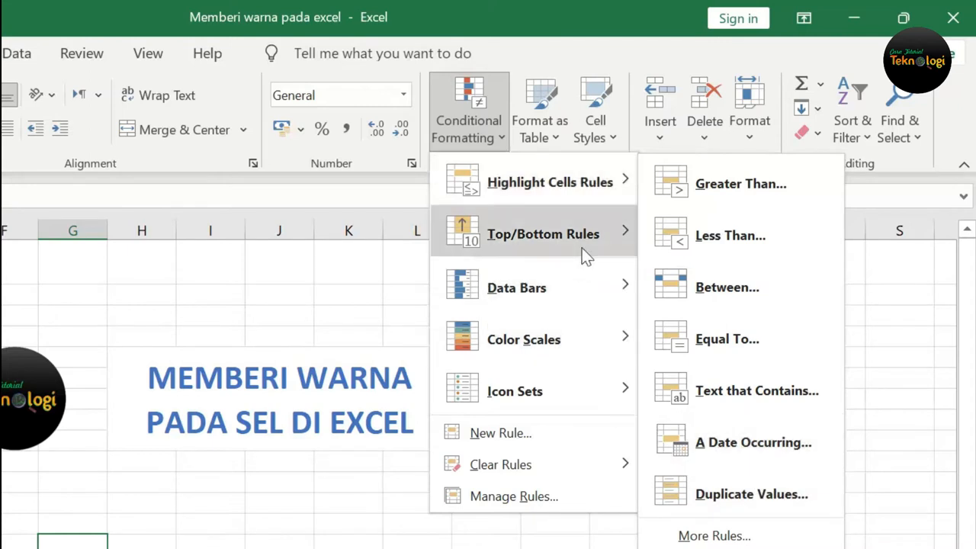
pyautogui.moveTo(585, 250)
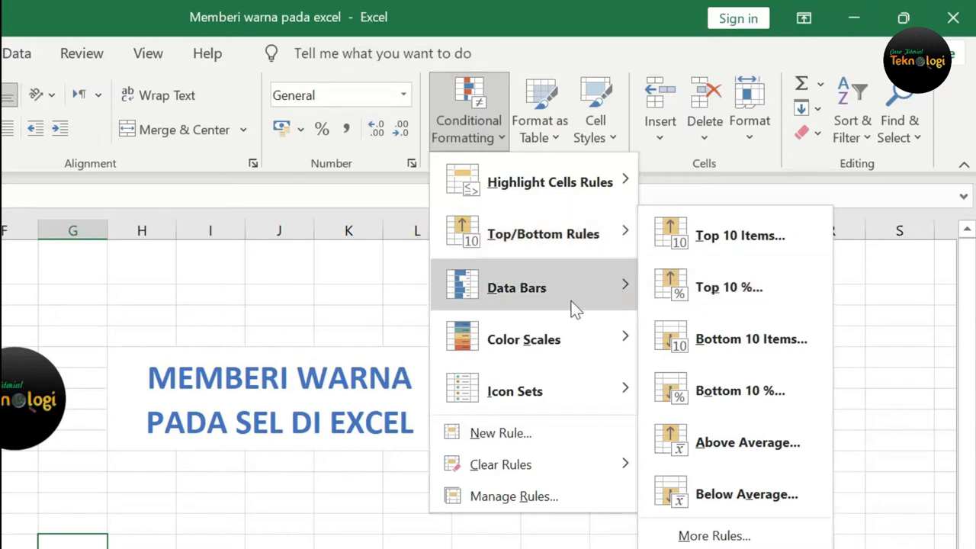
pyautogui.moveTo(566, 302)
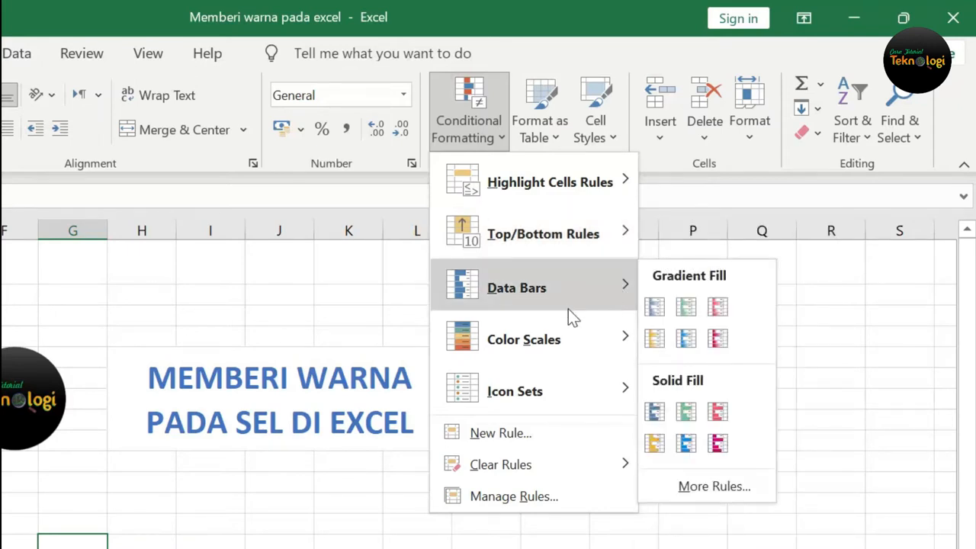
pyautogui.moveTo(572, 341)
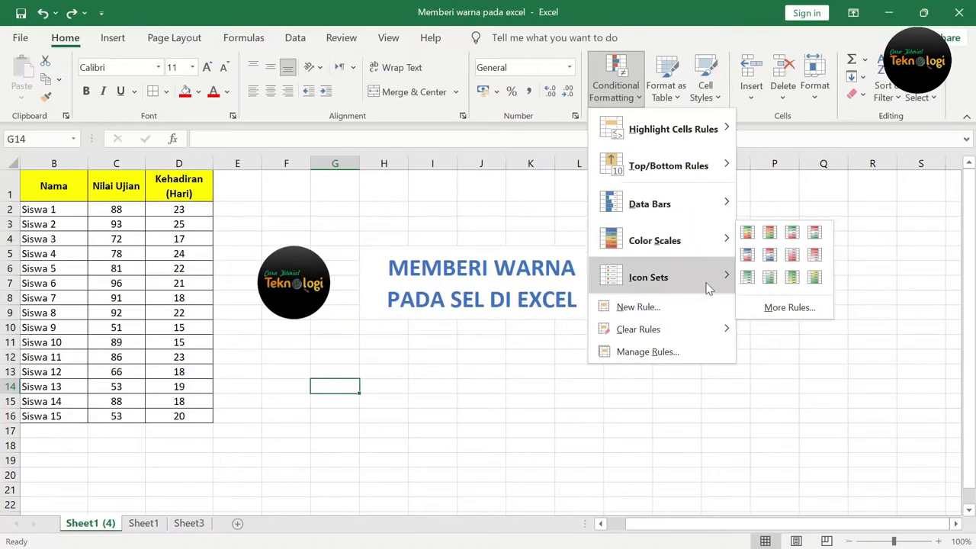
pyautogui.moveTo(600, 407)
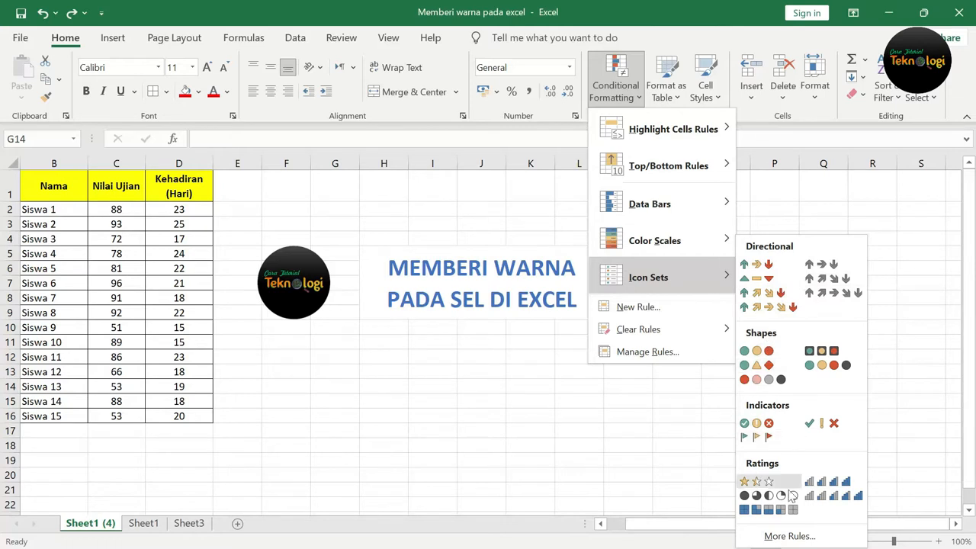
pyautogui.click(820, 195)
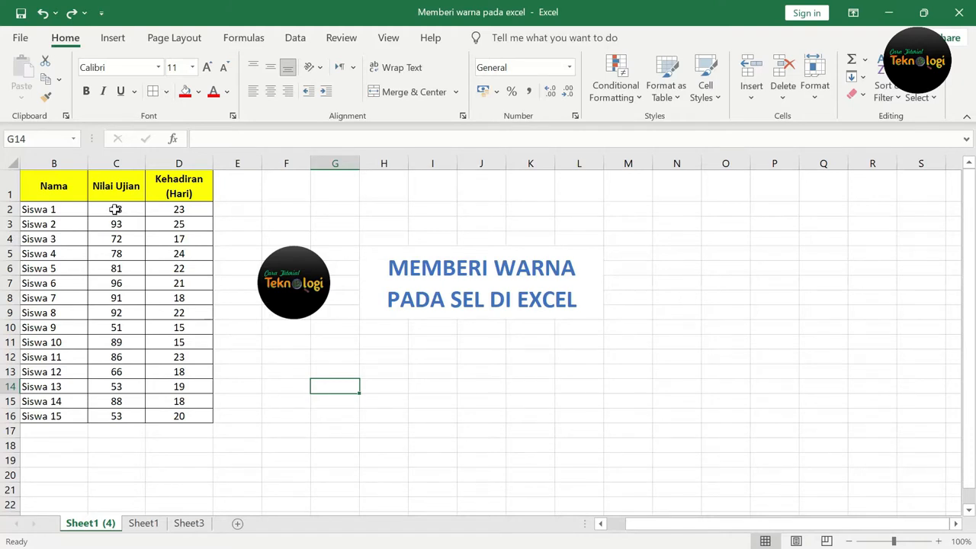
# Add a Greater Than conditional formatting rule of 70 to the exam scores in C2:C16, using Green Fill with Dark Green Text.
pyautogui.moveTo(114, 209); pyautogui.dragTo(111, 411)
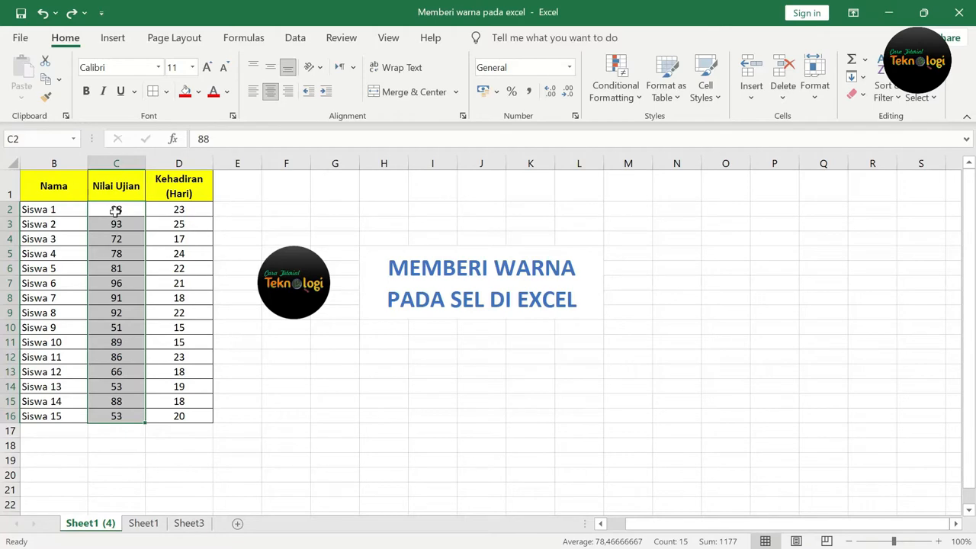
pyautogui.moveTo(115, 209); pyautogui.dragTo(122, 416)
pyautogui.click(638, 96)
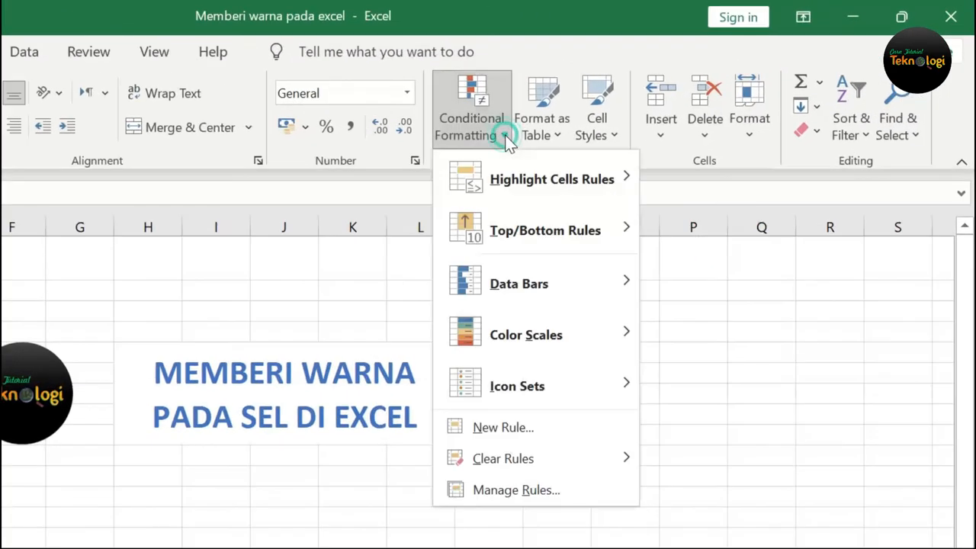
pyautogui.moveTo(528, 181)
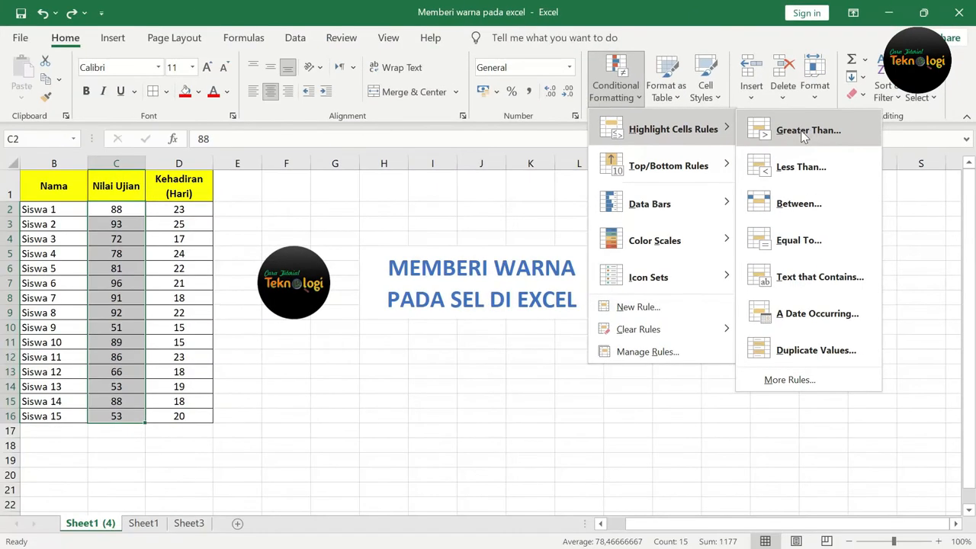
pyautogui.click(724, 177)
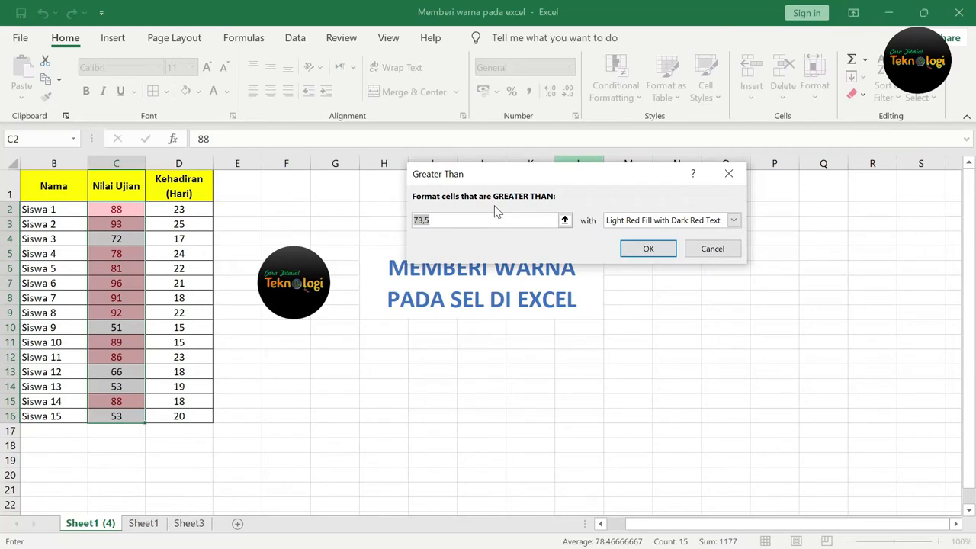
pyautogui.write('70')
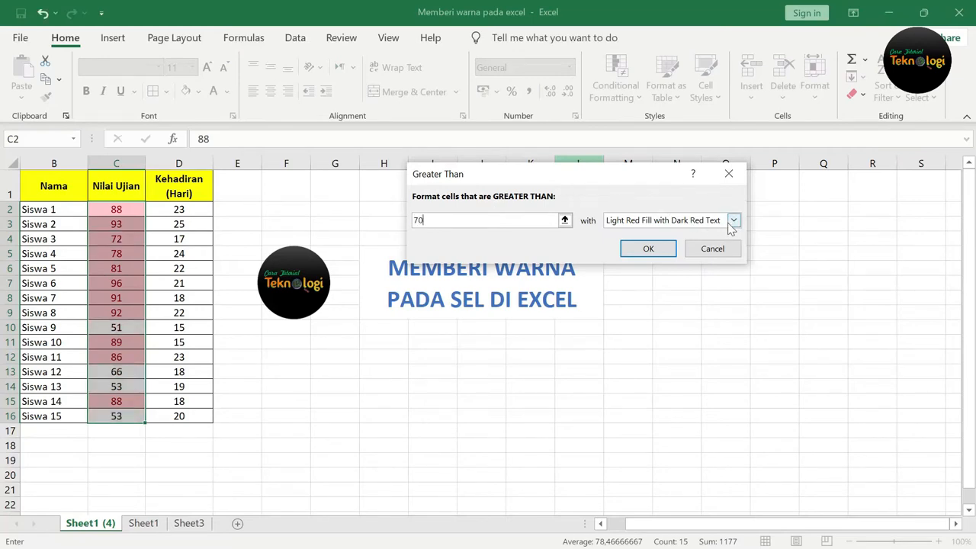
pyautogui.click(732, 223)
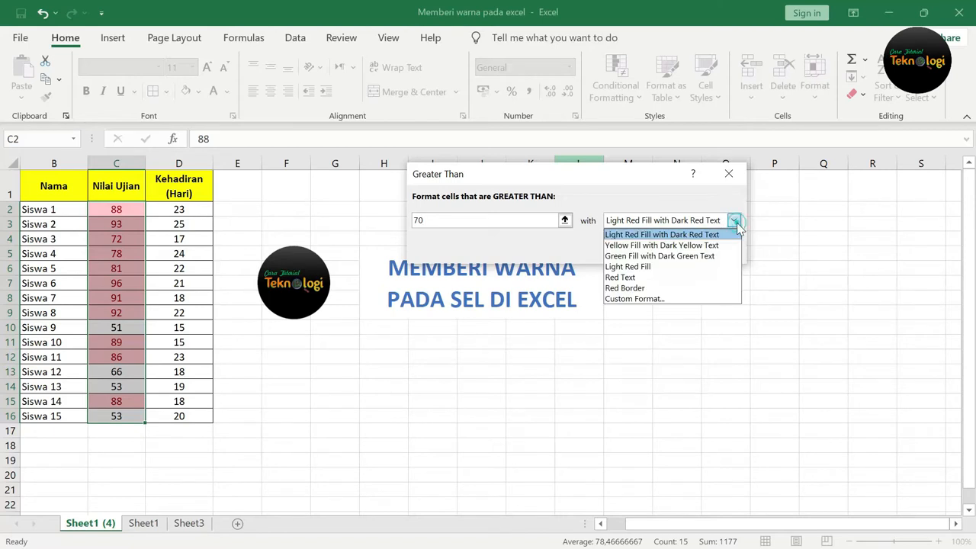
pyautogui.click(702, 255)
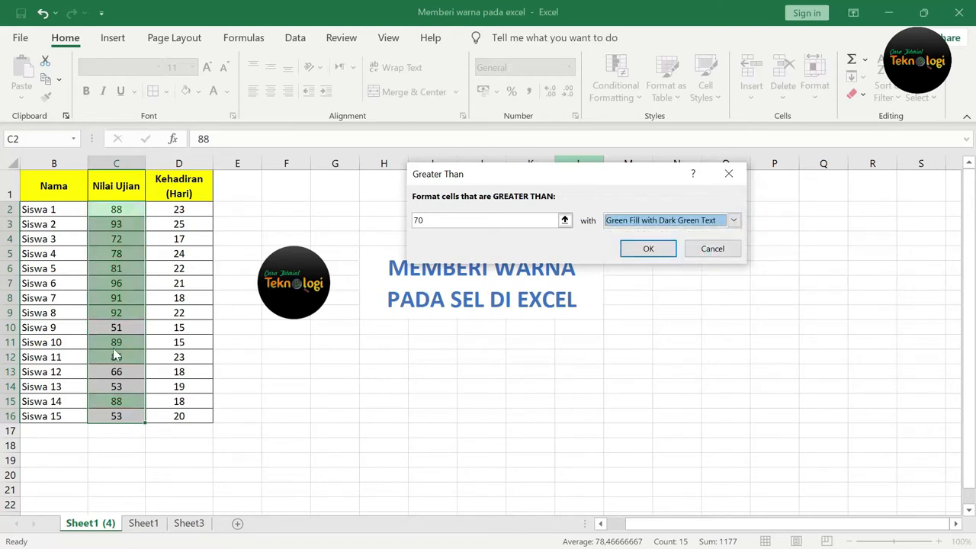
pyautogui.click(650, 249)
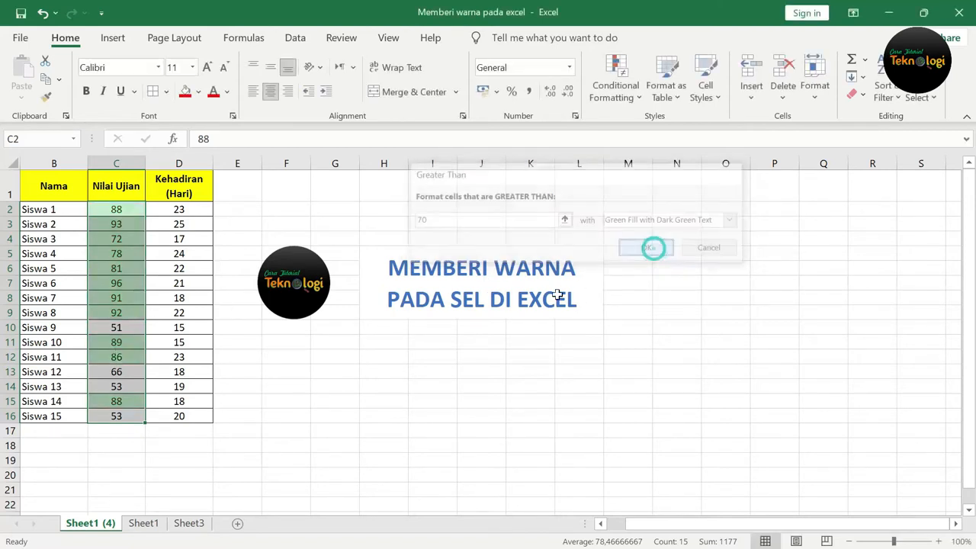
pyautogui.click(285, 407)
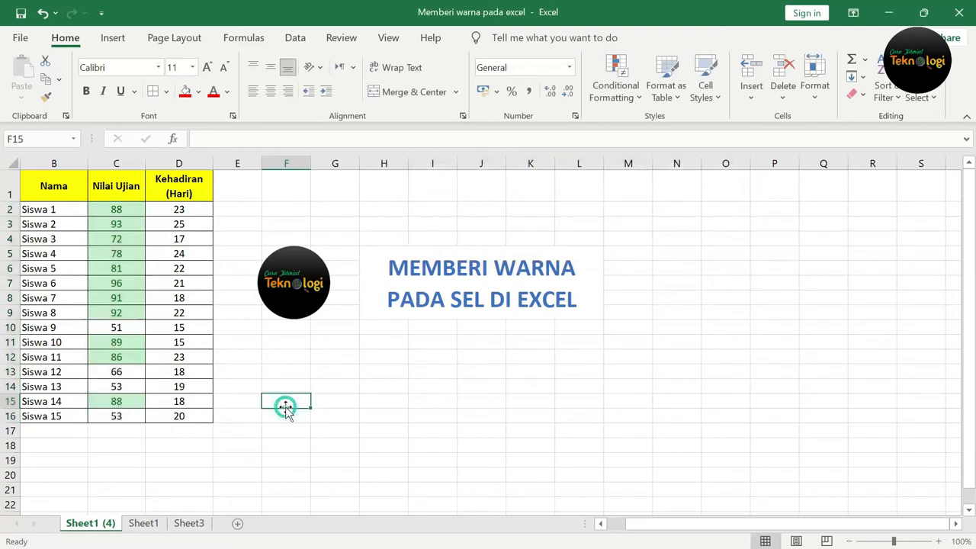
# Go through the exam scores in C2:C16 to check which cells the greater-than rule highlights.
pyautogui.click(117, 210)
pyautogui.click(119, 223)
pyautogui.click(120, 239)
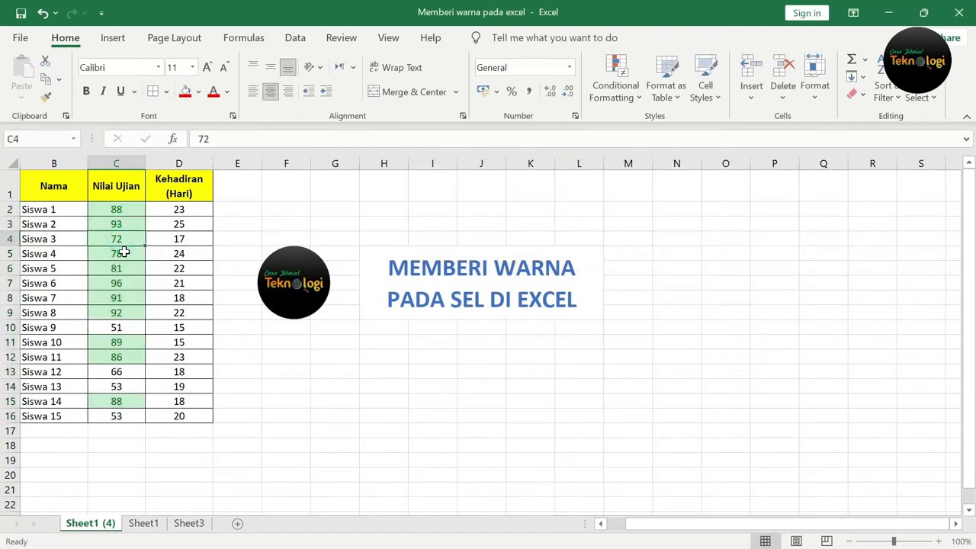
pyautogui.click(123, 254)
pyautogui.click(126, 267)
pyautogui.click(127, 284)
pyautogui.click(128, 298)
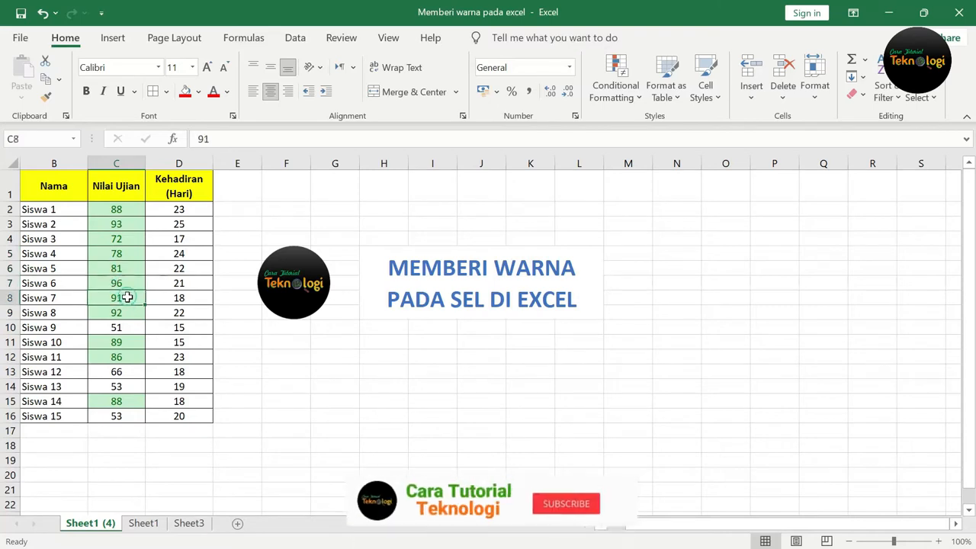
pyautogui.click(128, 313)
pyautogui.click(129, 343)
pyautogui.click(130, 357)
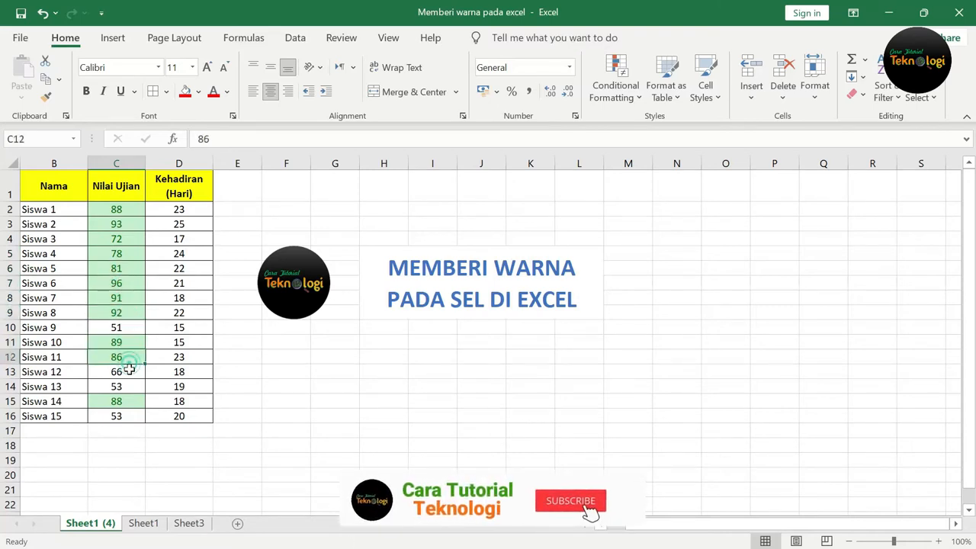
pyautogui.click(128, 372)
pyautogui.click(130, 387)
pyautogui.click(128, 401)
pyautogui.click(126, 416)
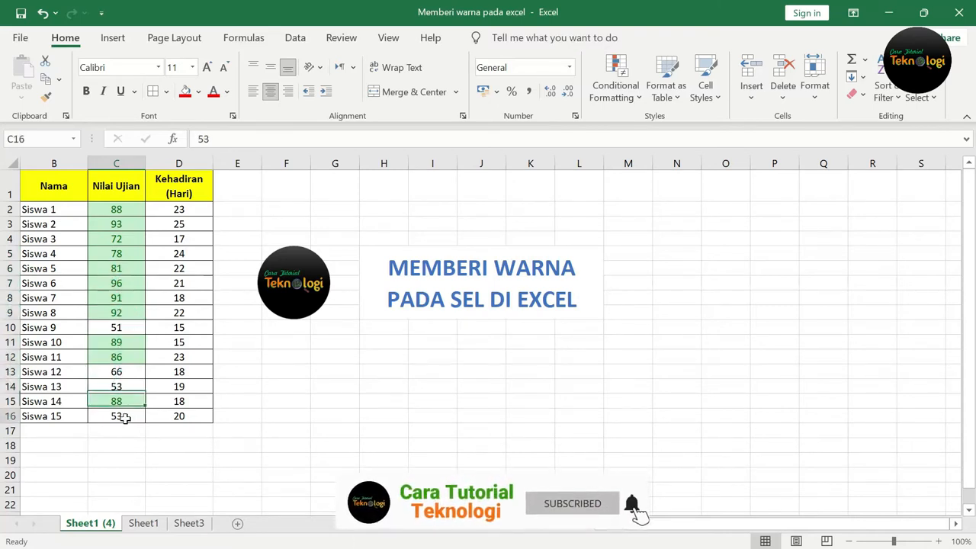
pyautogui.click(412, 416)
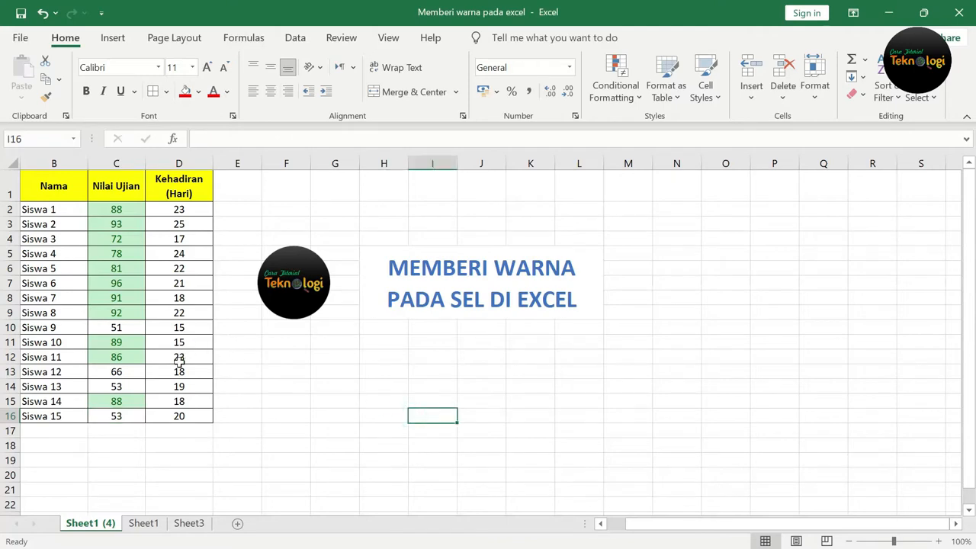
# Add a Less Than conditional formatting rule of 71 to the exam scores in C2:C16, using Light Red Fill with Dark Red Text.
pyautogui.moveTo(114, 208); pyautogui.dragTo(103, 417)
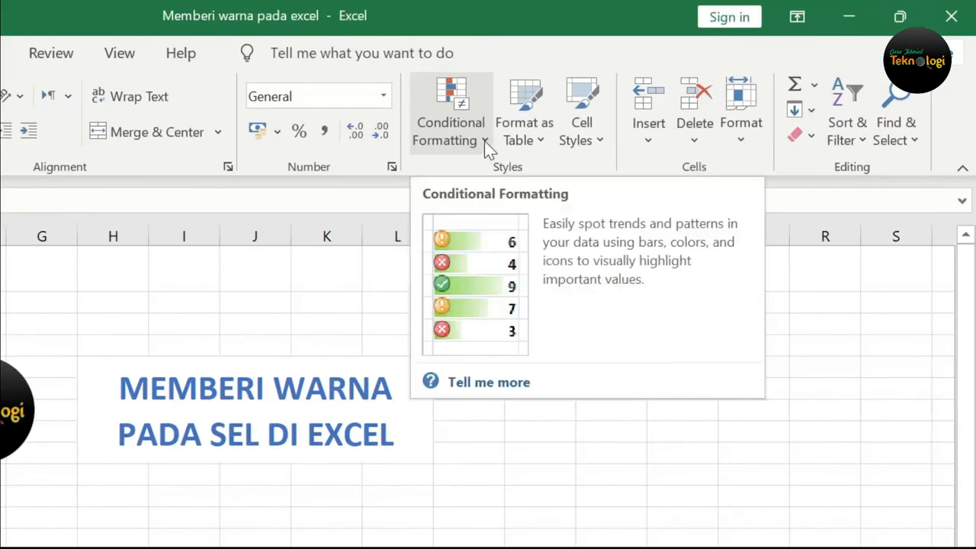
pyautogui.click(485, 141)
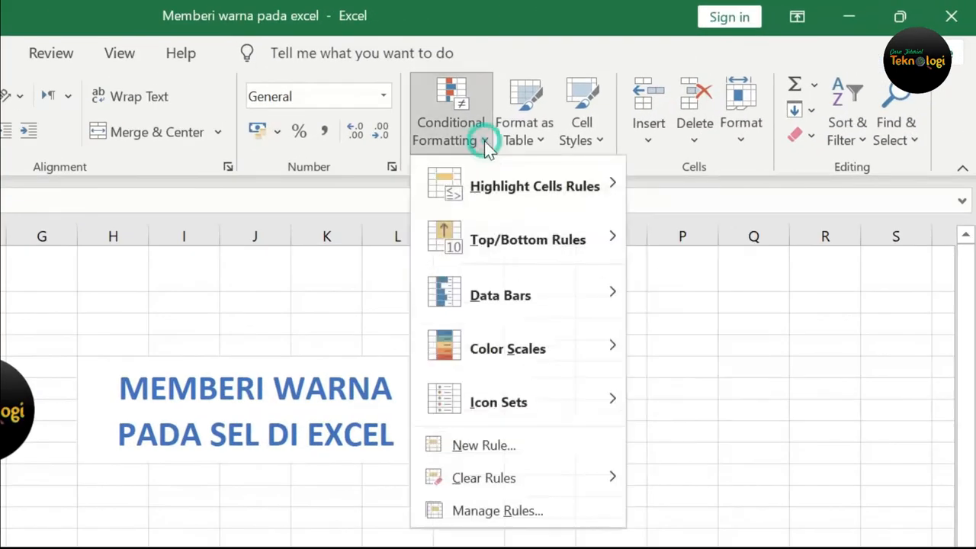
pyautogui.moveTo(520, 187)
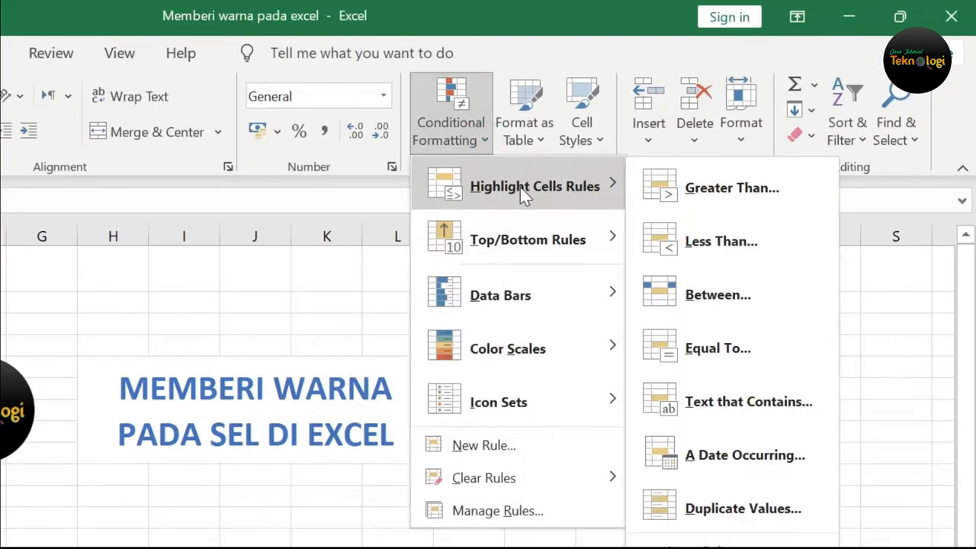
pyautogui.click(730, 253)
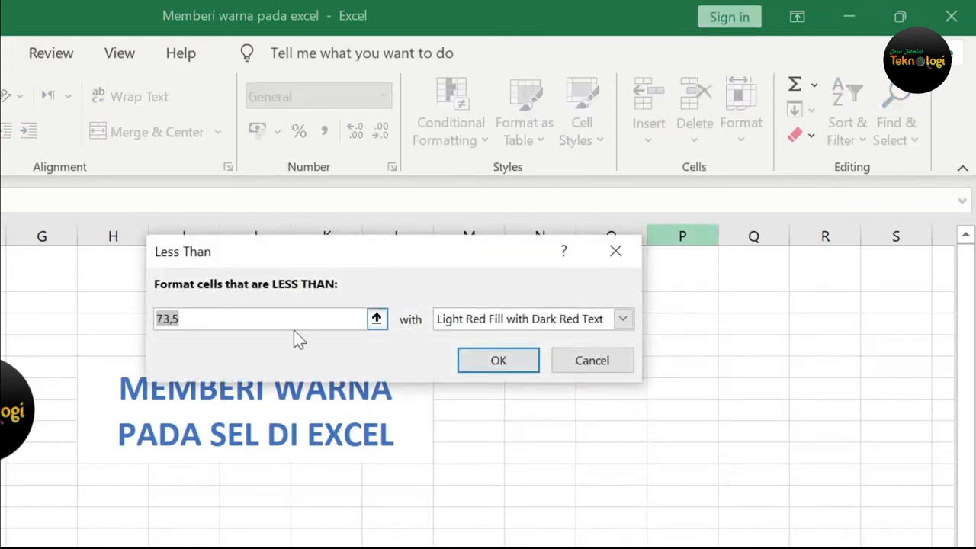
pyautogui.write('71')
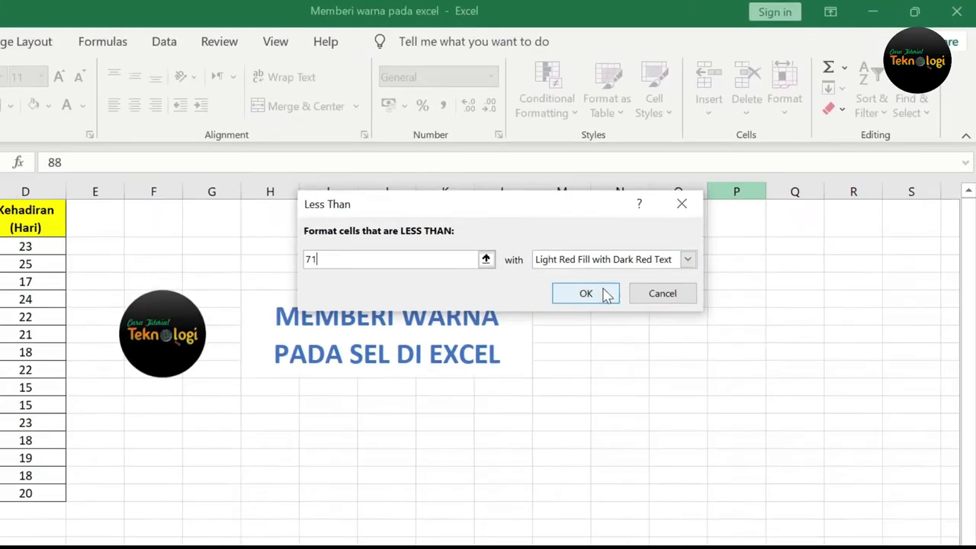
pyautogui.click(529, 335)
pyautogui.click(357, 400)
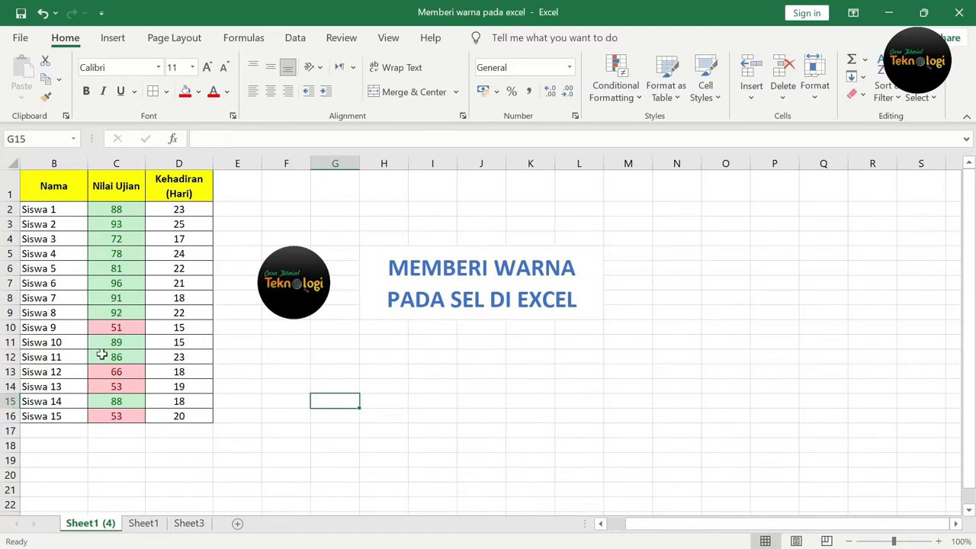
# Change the exam scores of Siswa 1 in C2 to 70 and Siswa 13 in C14 to 80 to test the rules.
pyautogui.click(116, 205)
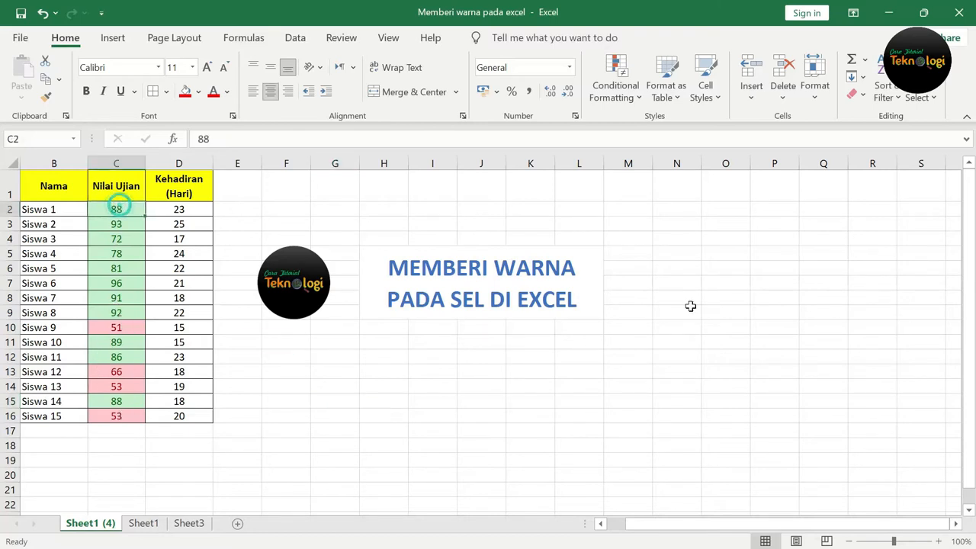
pyautogui.write('70')
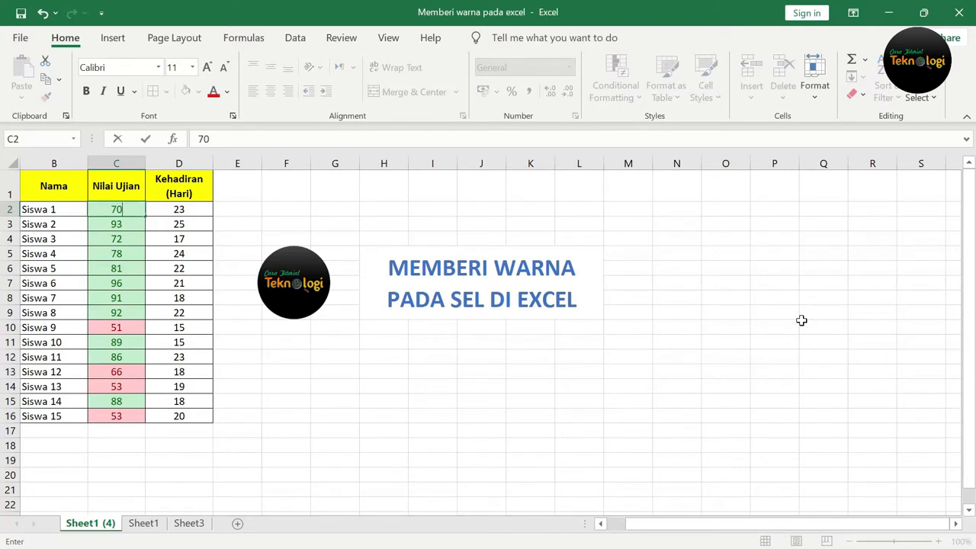
pyautogui.press('Return')
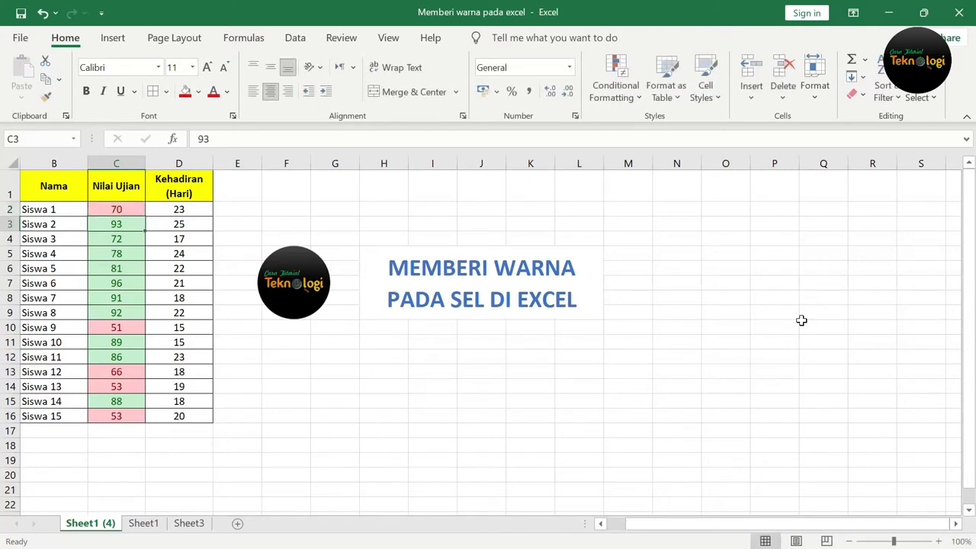
pyautogui.click(131, 383)
pyautogui.write('80')
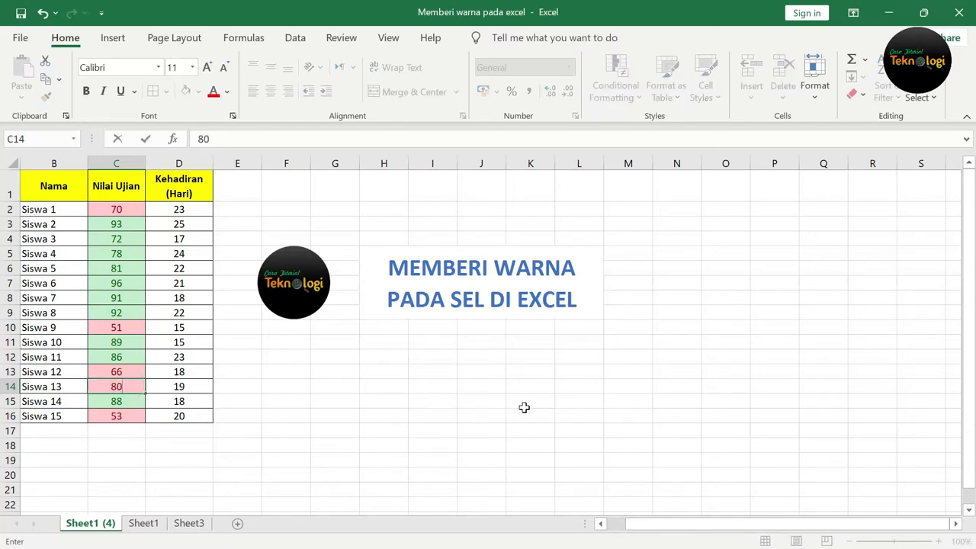
pyautogui.press('Return')
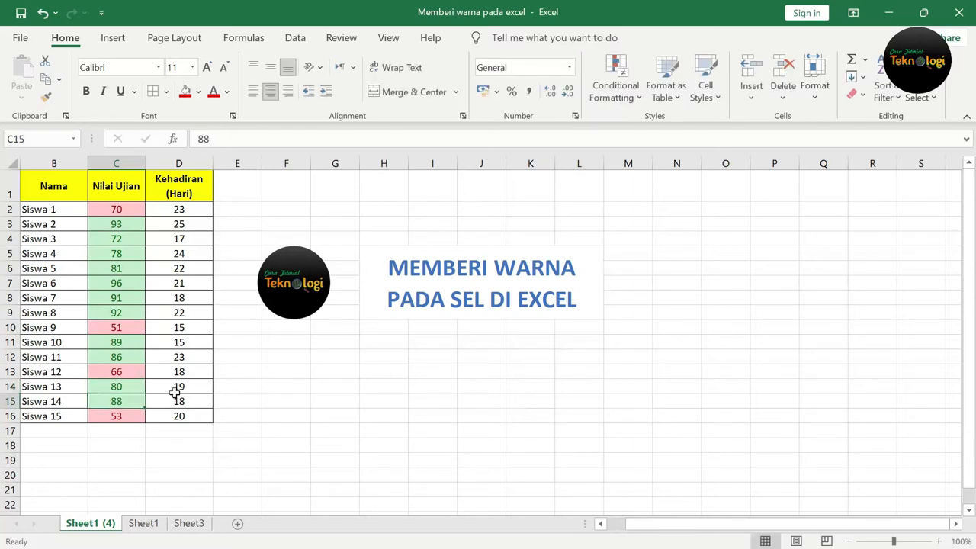
pyautogui.click(128, 389)
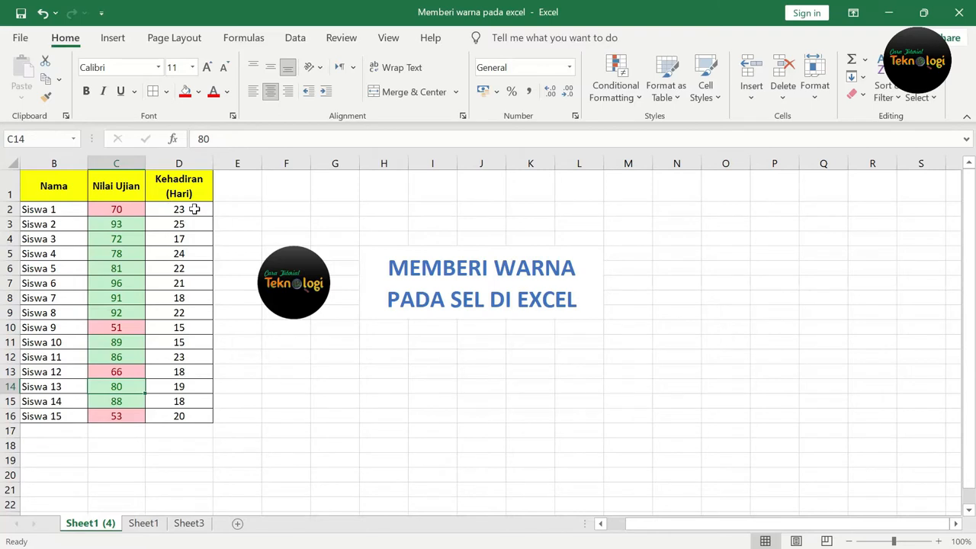
# Apply green gradient-fill data bars to the attendance values in D2:D16.
pyautogui.moveTo(195, 209); pyautogui.dragTo(186, 417)
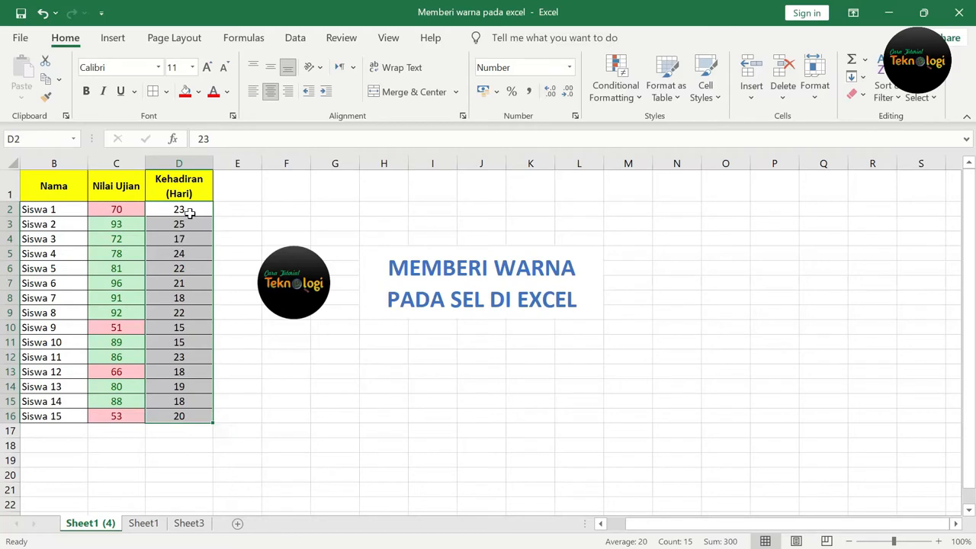
pyautogui.click(640, 103)
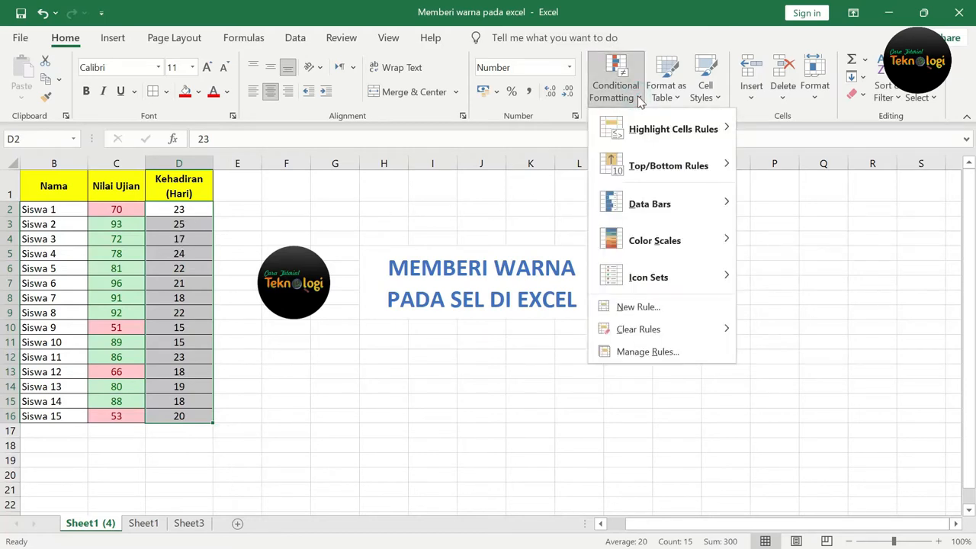
pyautogui.moveTo(710, 216)
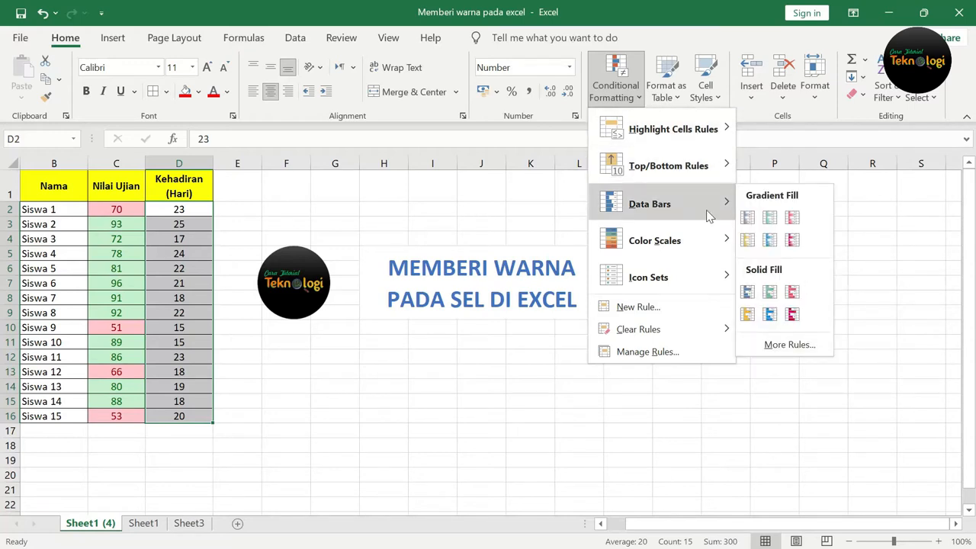
pyautogui.click(769, 219)
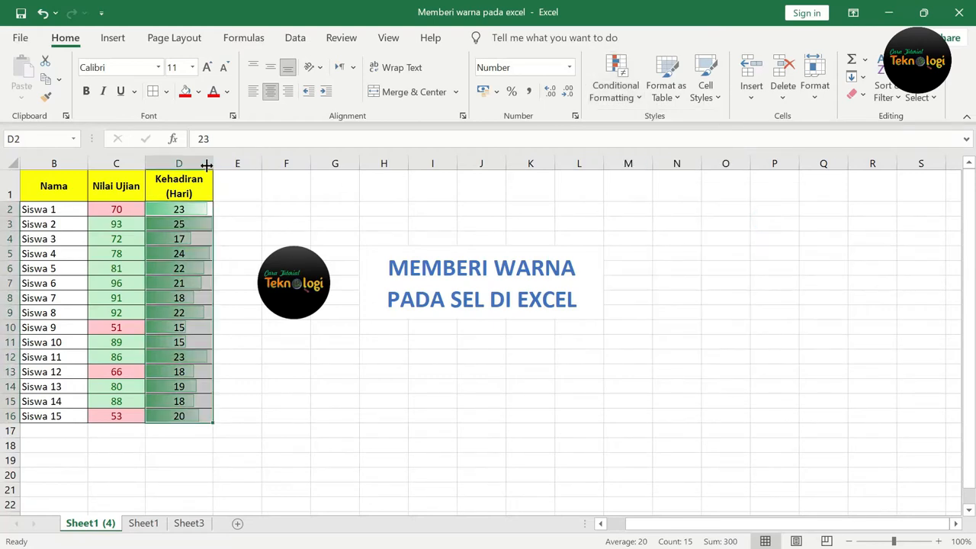
# Widen the Kehadiran (Hari) column to about twice its width so the header fits on one line.
pyautogui.moveTo(210, 164); pyautogui.dragTo(272, 163)
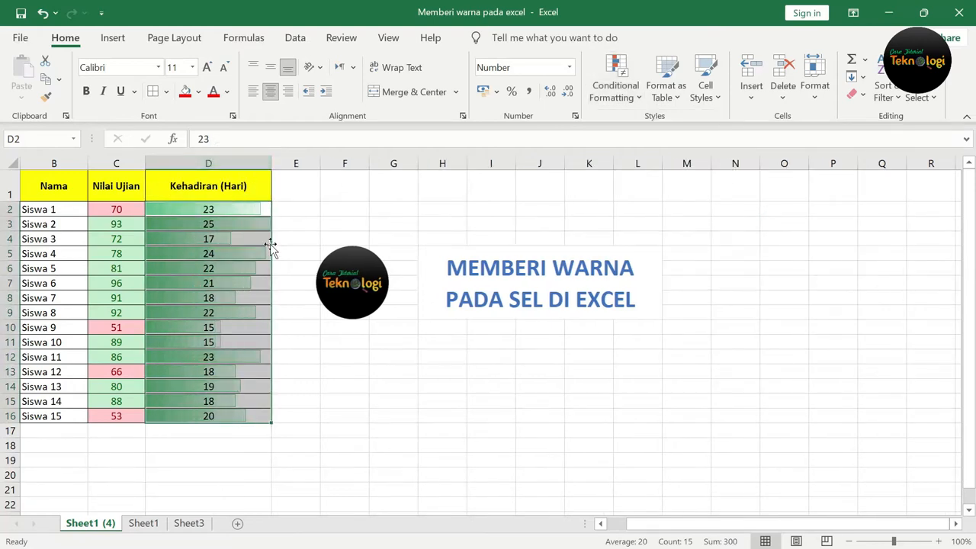
pyautogui.click(338, 233)
pyautogui.click(201, 224)
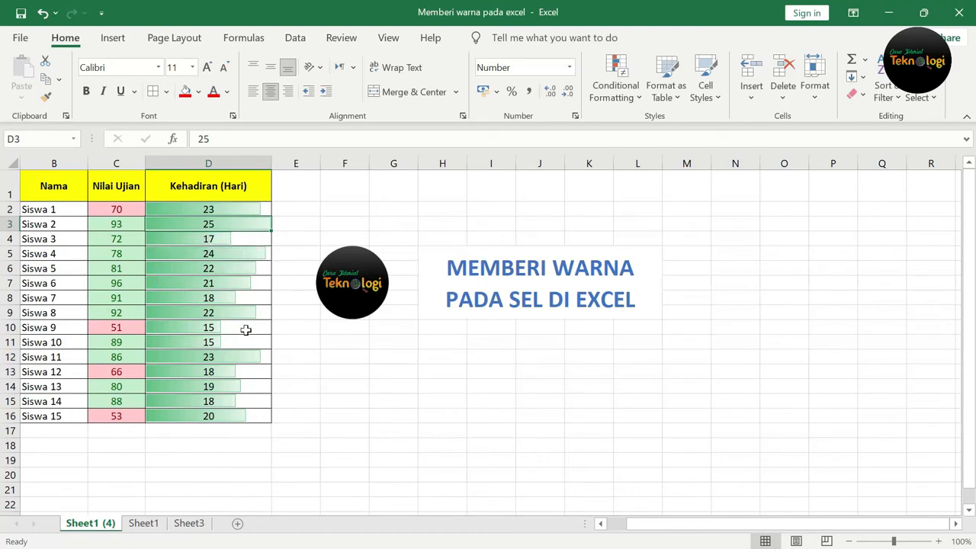
# Change the attendance of Siswa 10 in D11 to 10 and Siswa 2 in D3 to 30 to test the data bars.
pyautogui.click(184, 341)
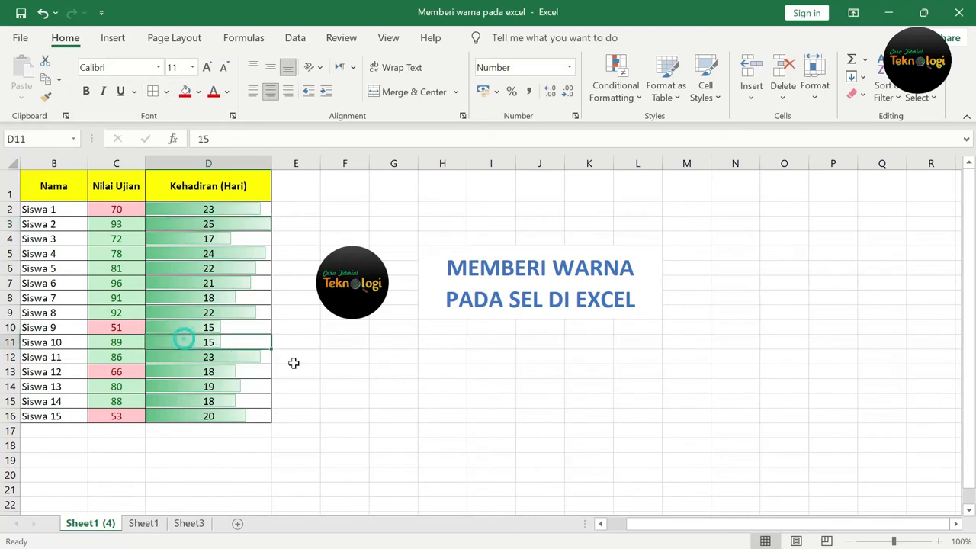
pyautogui.write('10')
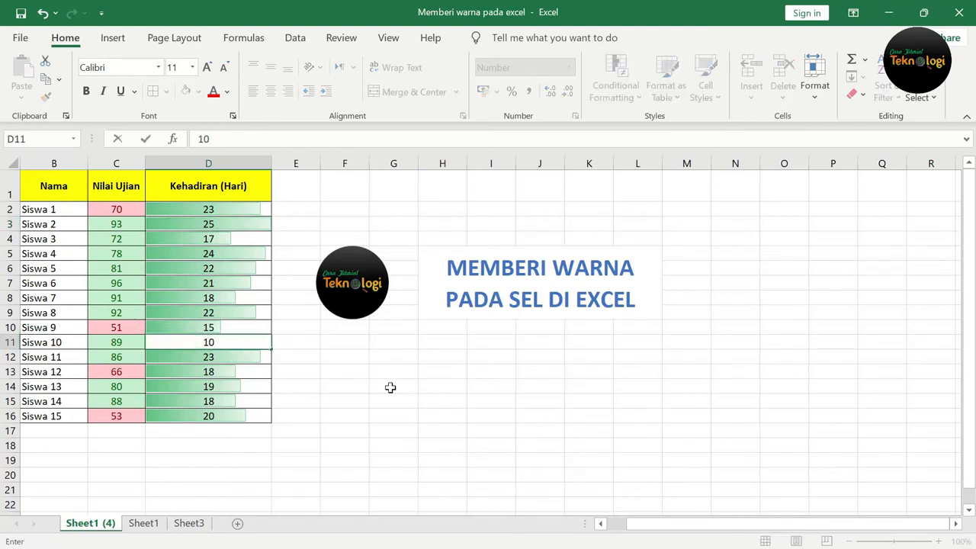
pyautogui.press('Return')
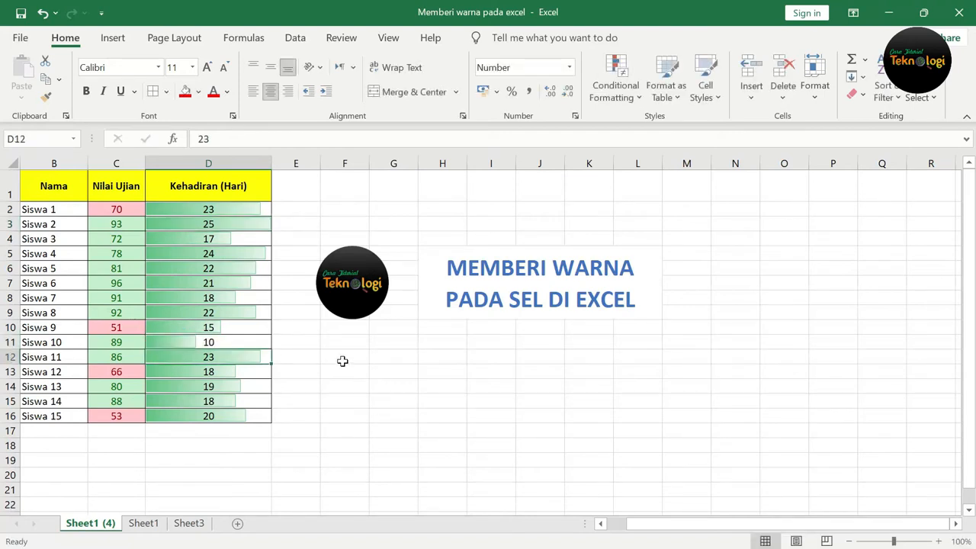
pyautogui.click(259, 223)
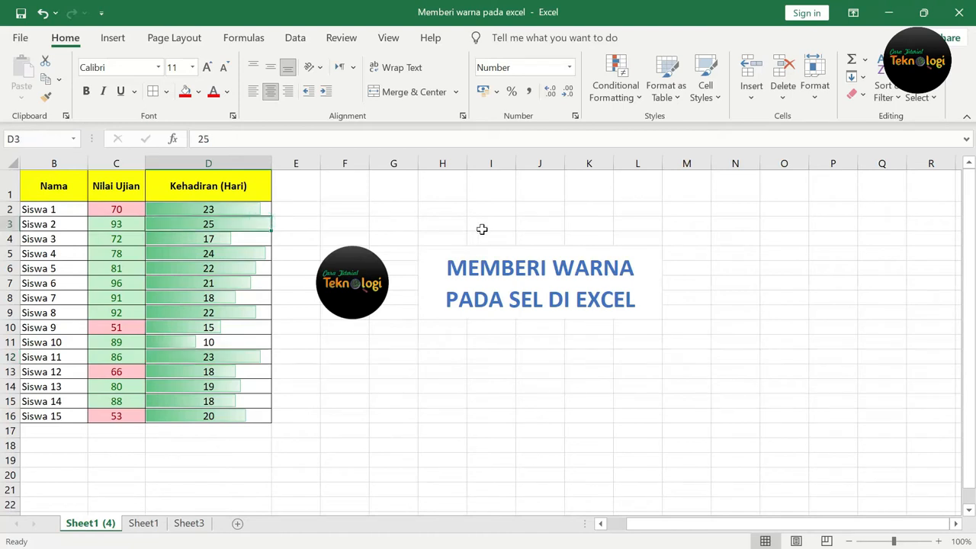
pyautogui.write('30')
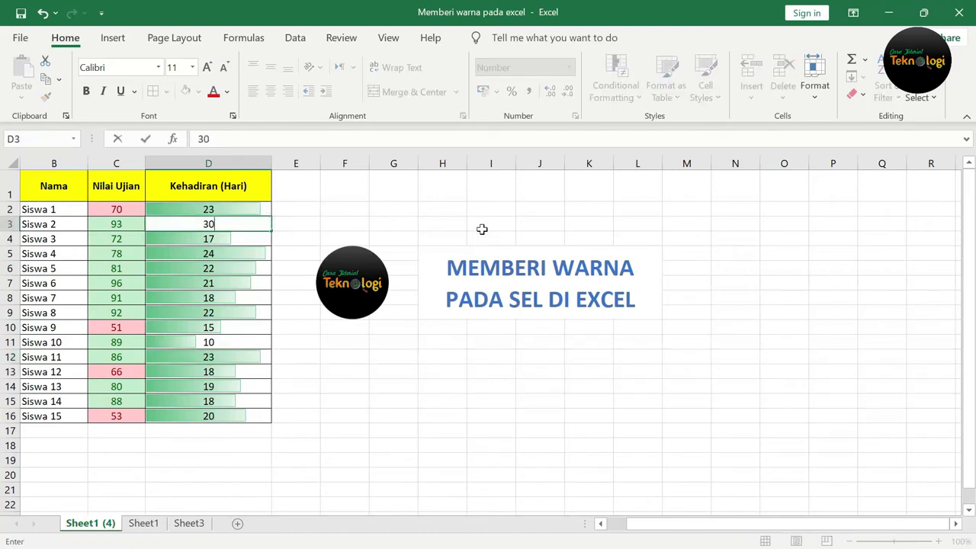
pyautogui.press('Return')
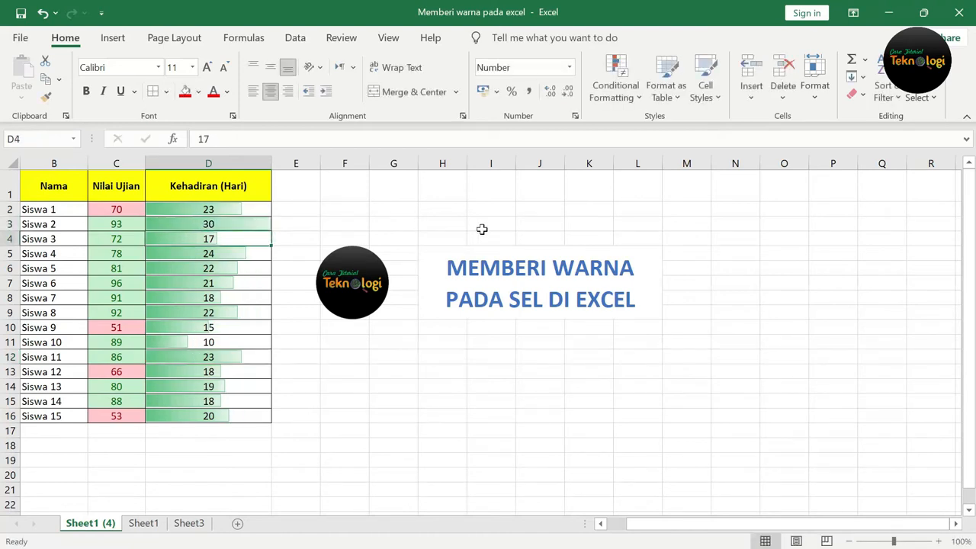
pyautogui.click(249, 220)
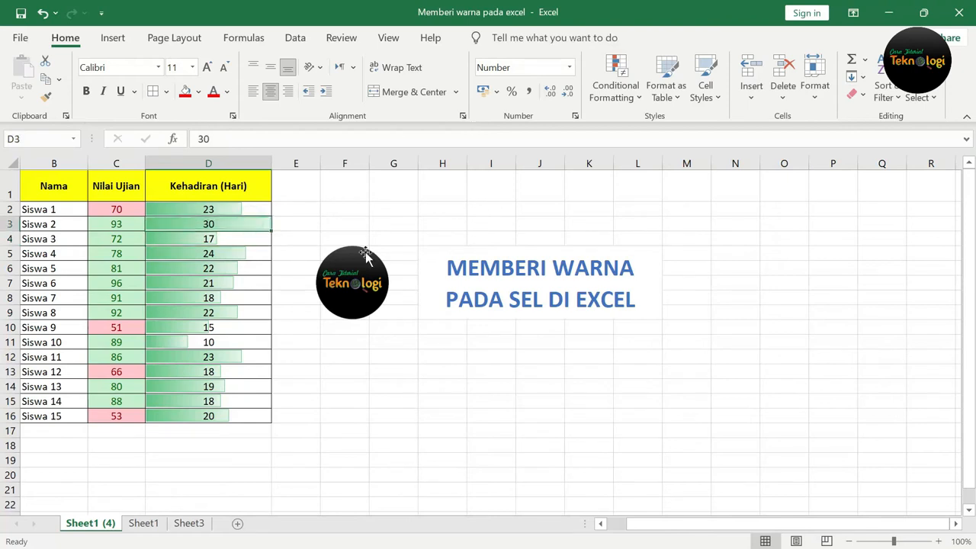
pyautogui.click(394, 399)
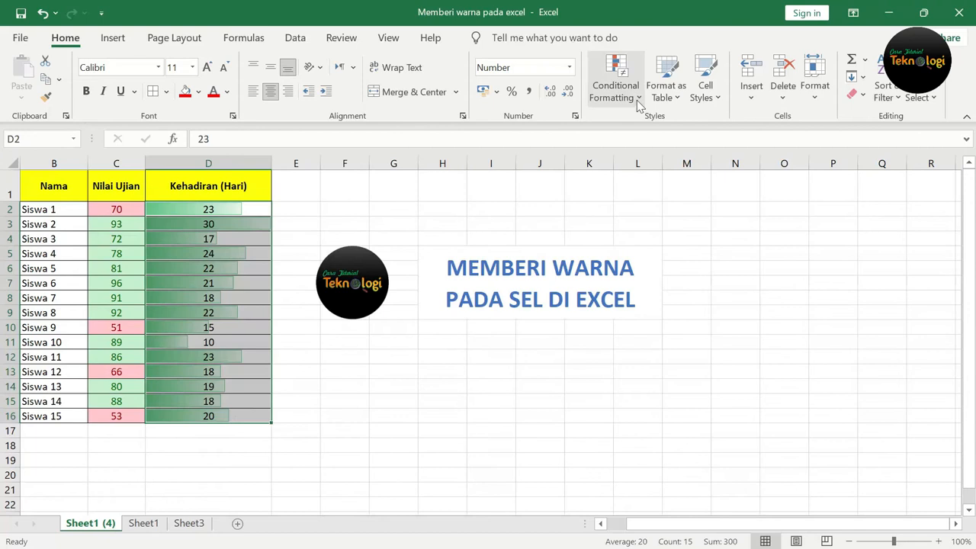
# Apply the green-yellow-red color scale to the attendance values in D2:D16.
pyautogui.click(637, 100)
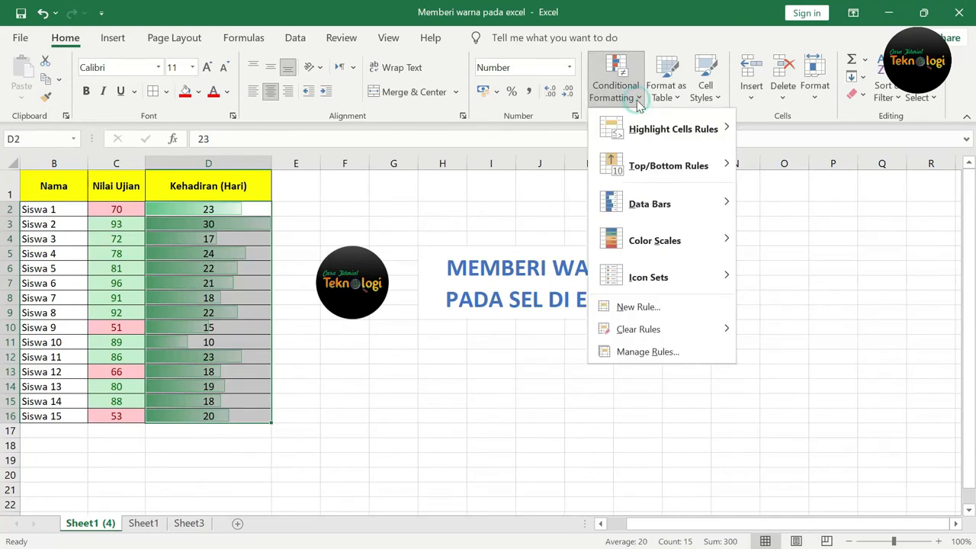
pyautogui.moveTo(685, 249)
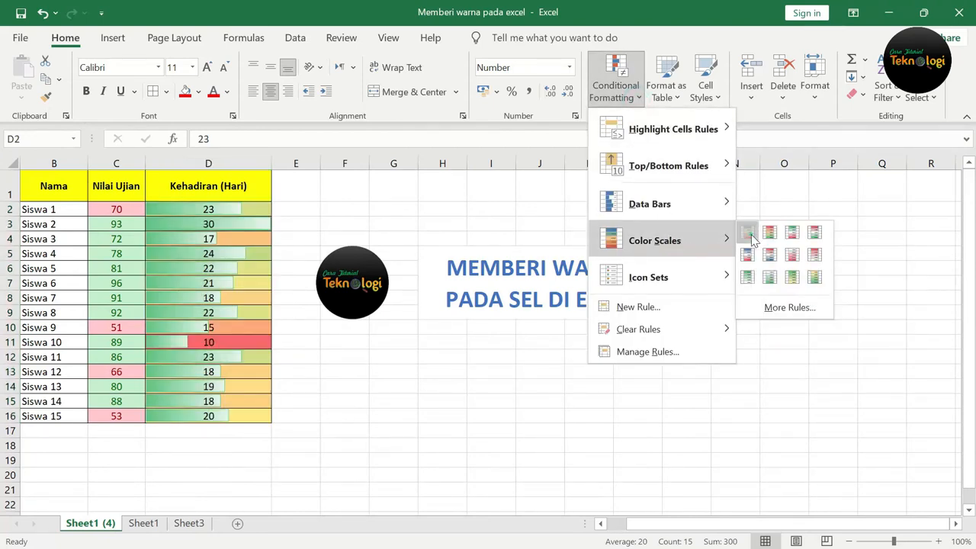
pyautogui.click(747, 233)
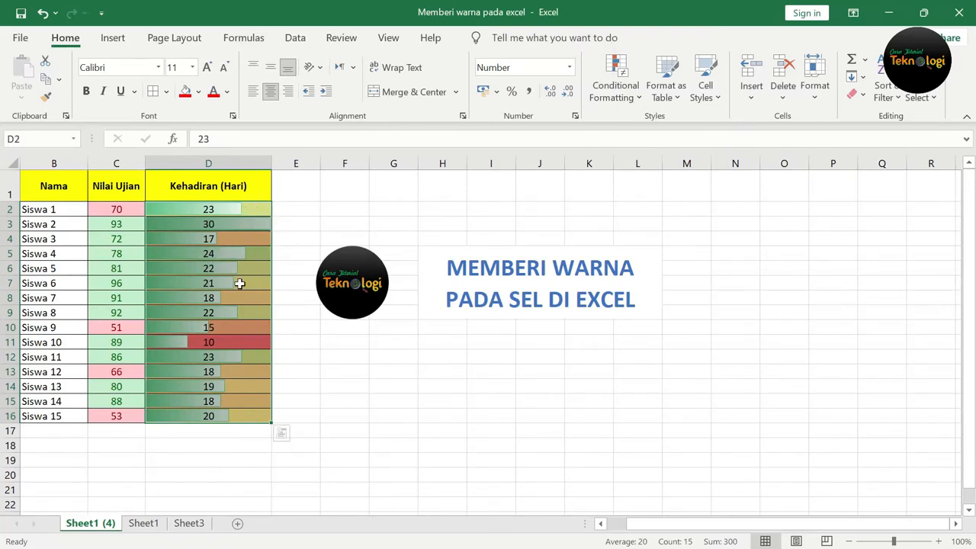
pyautogui.click(236, 309)
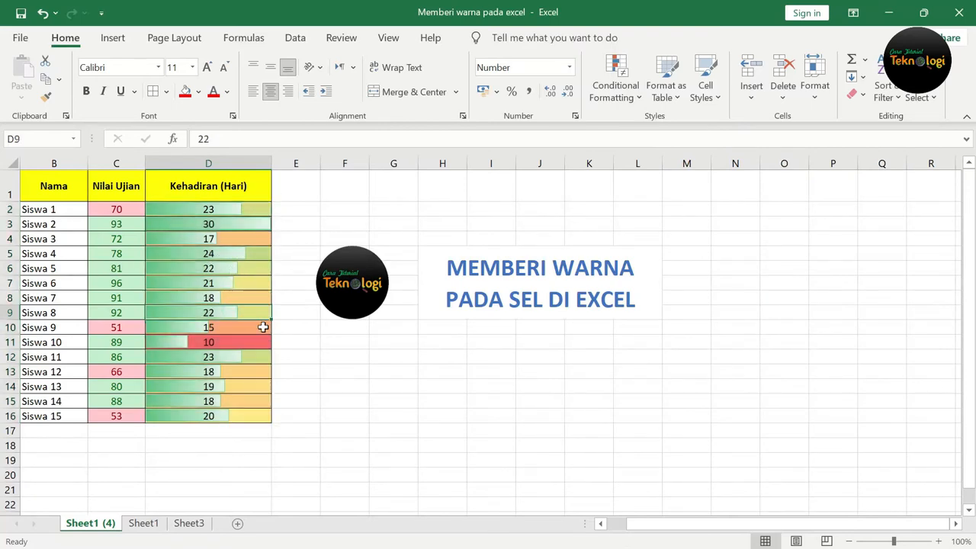
pyautogui.click(320, 351)
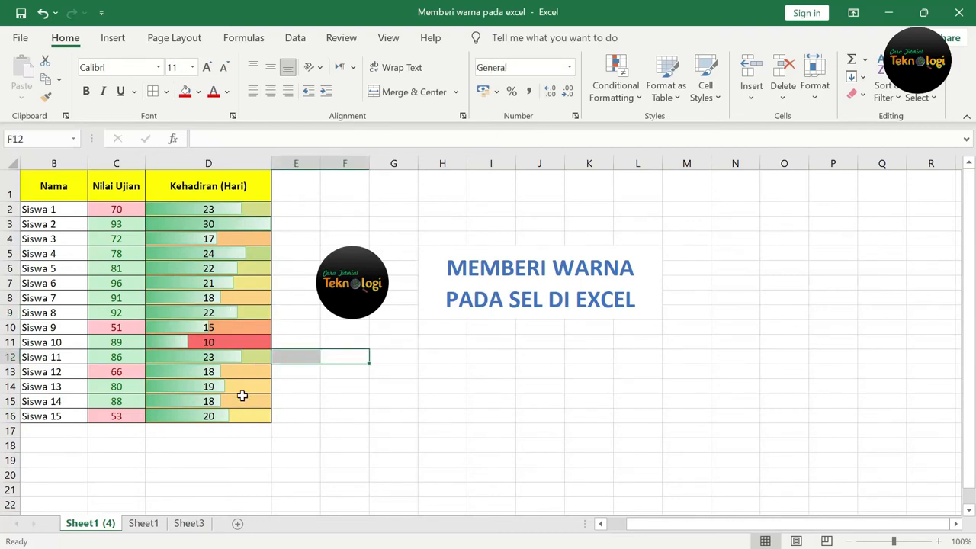
# Apply the 5 Arrows (Colored) icon set to the attendance values in D2:D16.
pyautogui.moveTo(229, 209); pyautogui.dragTo(241, 420)
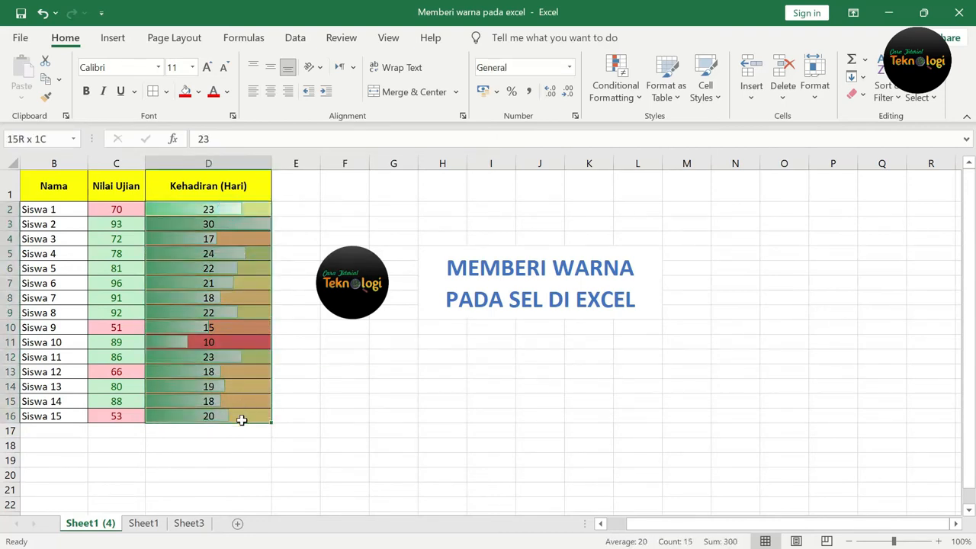
pyautogui.click(635, 97)
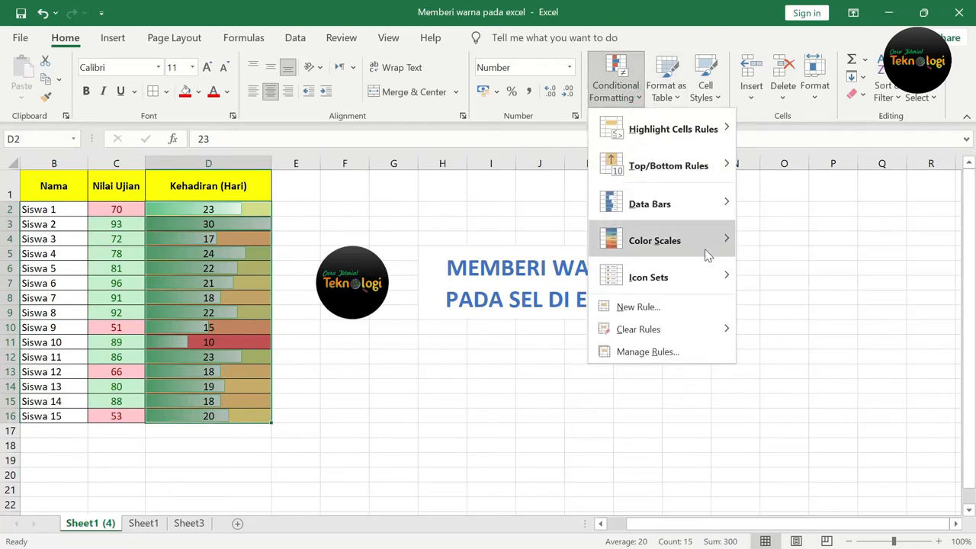
pyautogui.moveTo(700, 281)
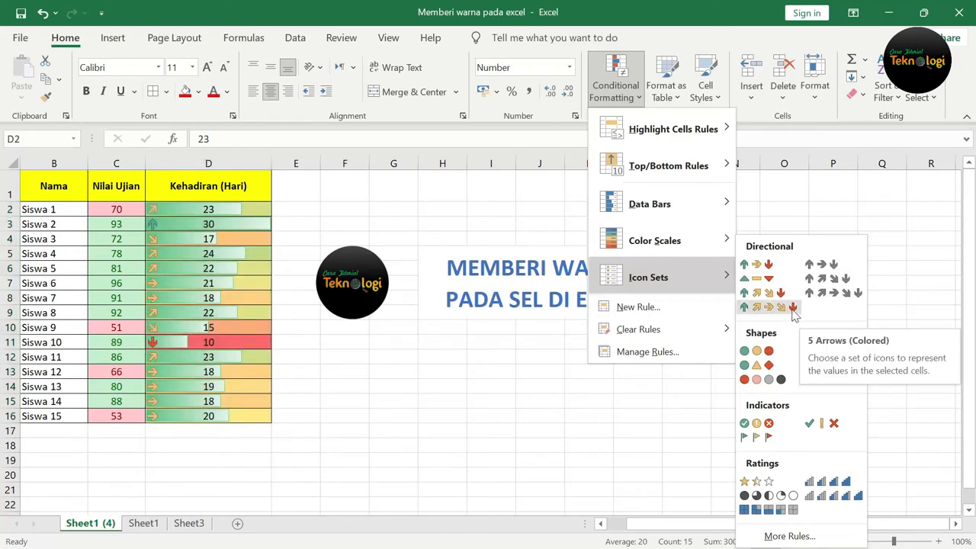
pyautogui.click(785, 307)
pyautogui.click(325, 212)
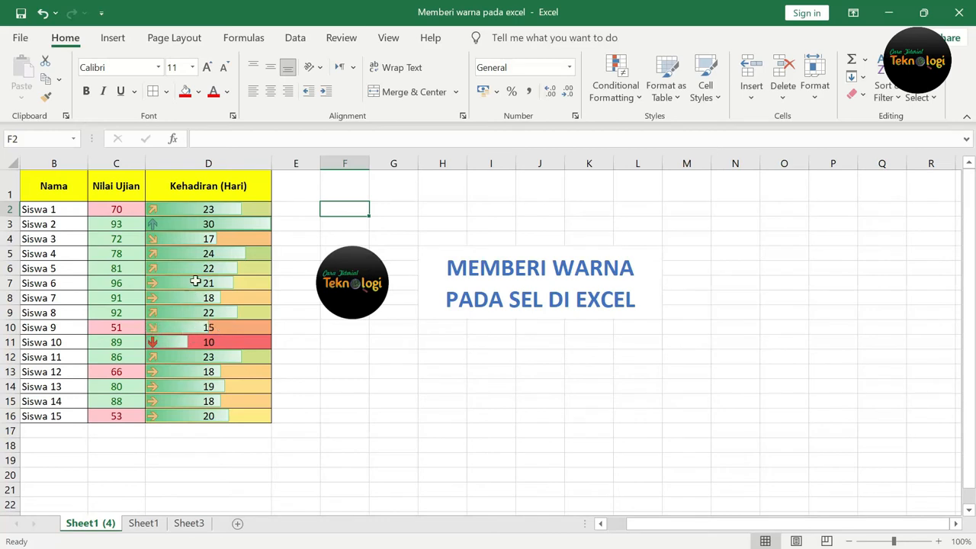
# Apply the five-level signal-bar Ratings icon set to the attendance values in D2:D16.
pyautogui.moveTo(222, 209); pyautogui.dragTo(246, 416)
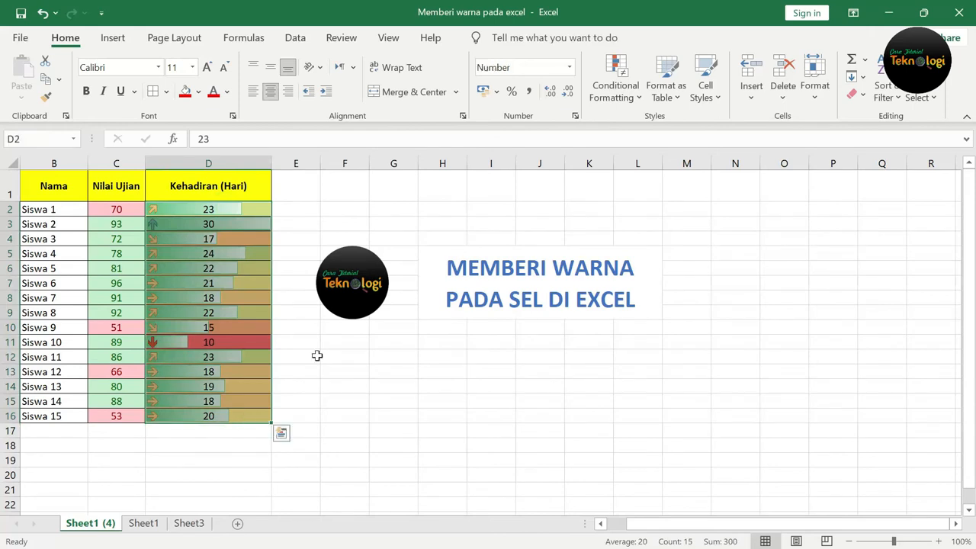
pyautogui.click(636, 99)
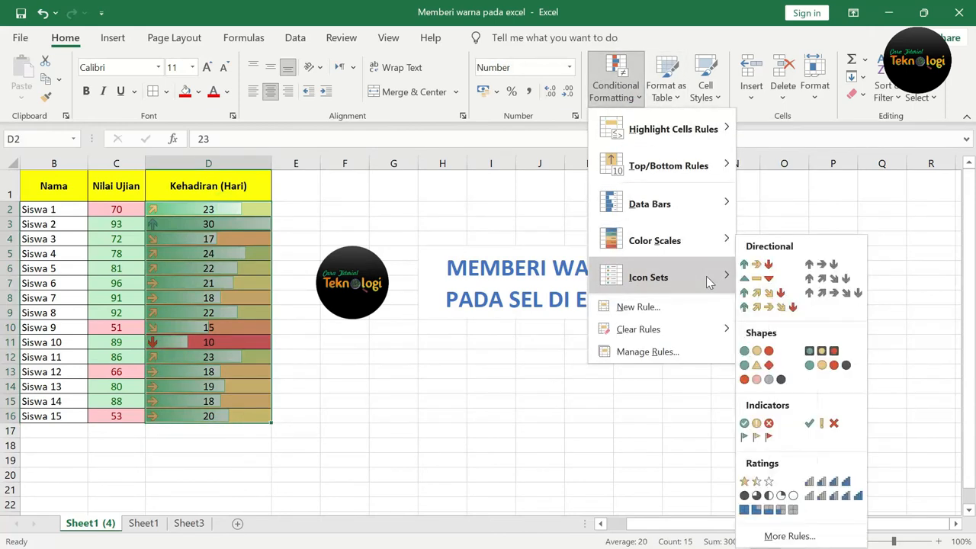
pyautogui.click(835, 498)
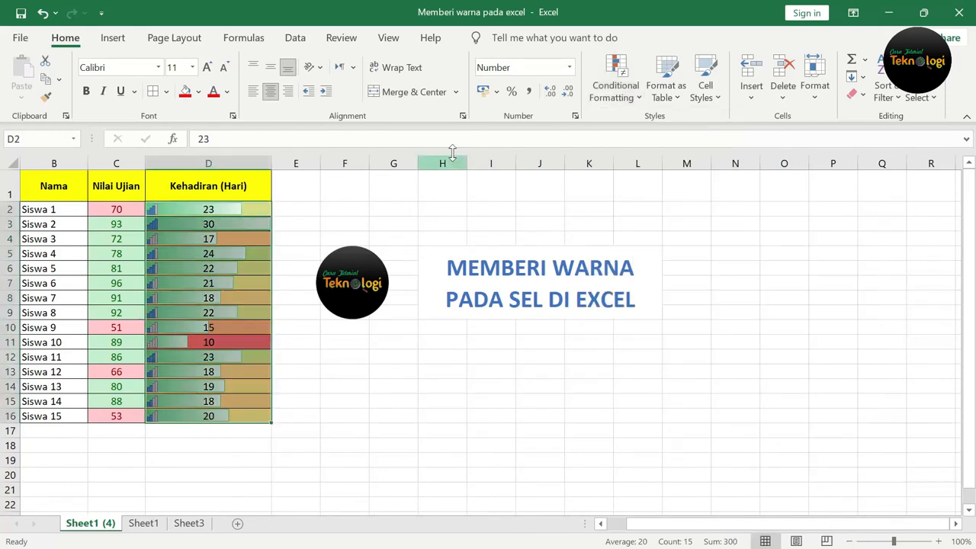
pyautogui.click(424, 209)
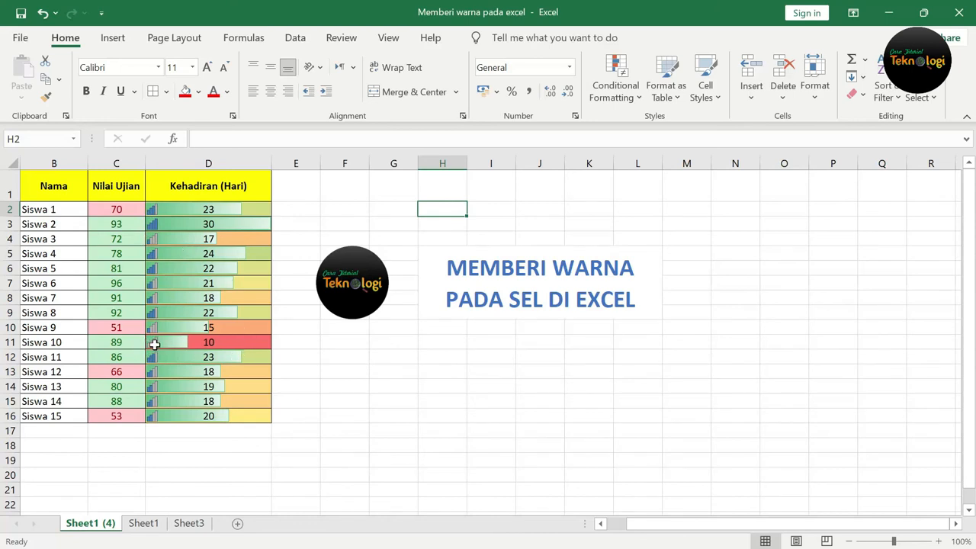
pyautogui.click(415, 396)
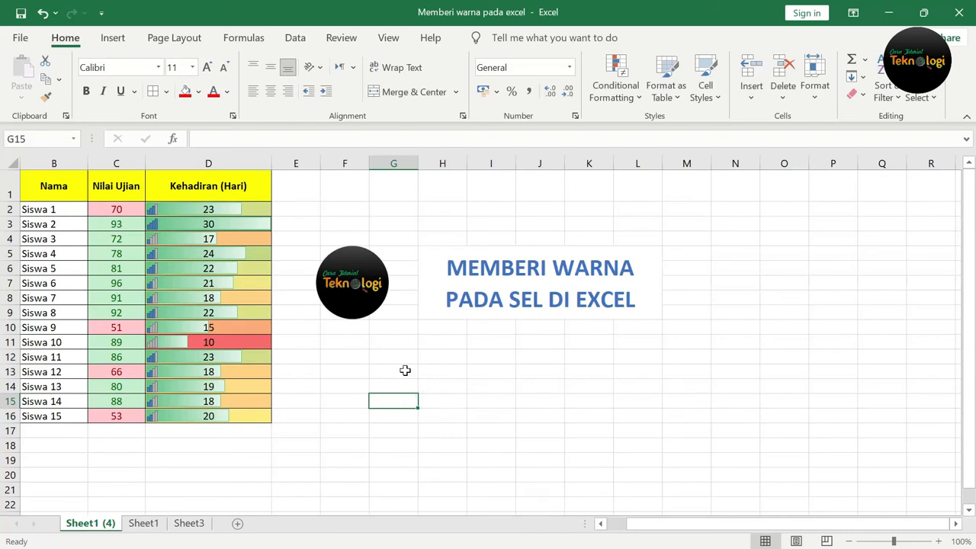